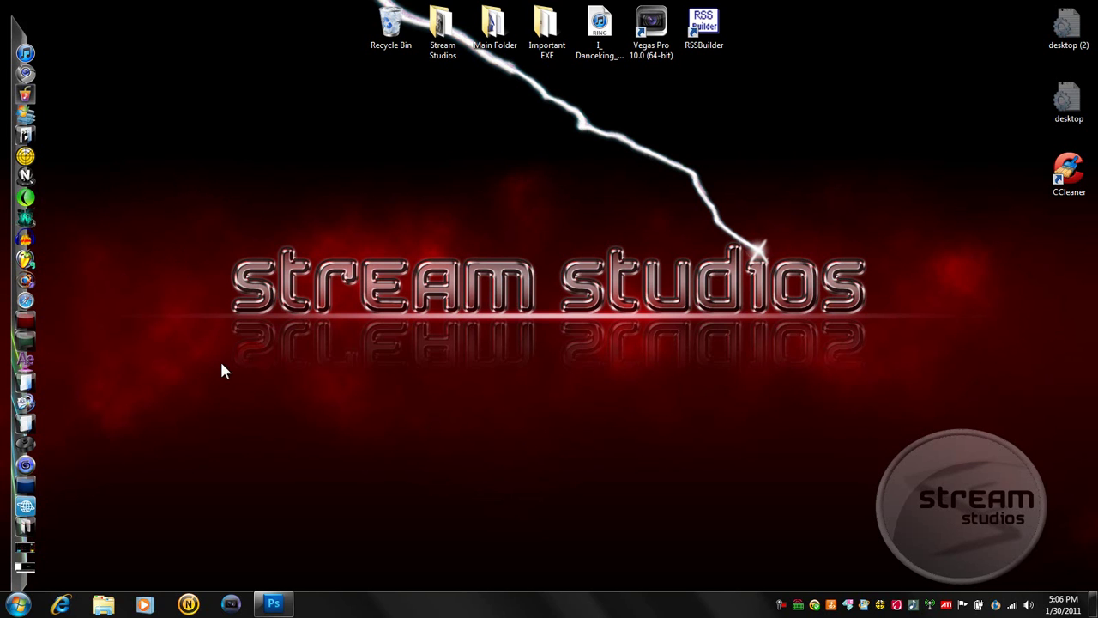
Restore the Photoshop window with the finished chrome STREAM 2.0 example, minimizing and restoring it once
{"action": "left_click", "coordinate": [266, 605]}
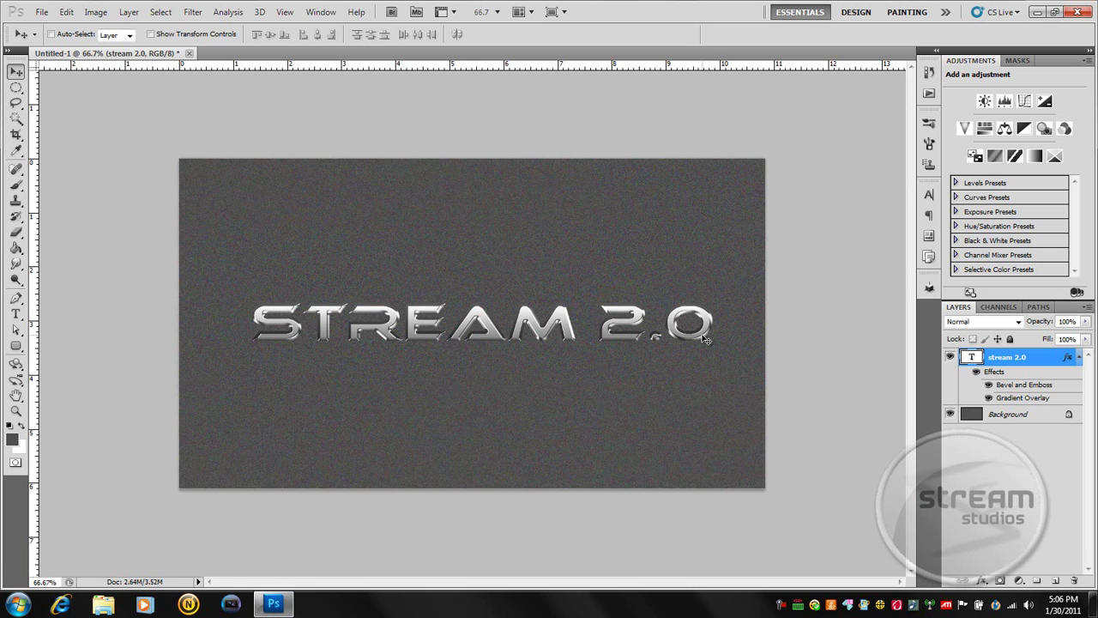
{"action": "left_click", "coordinate": [1037, 12]}
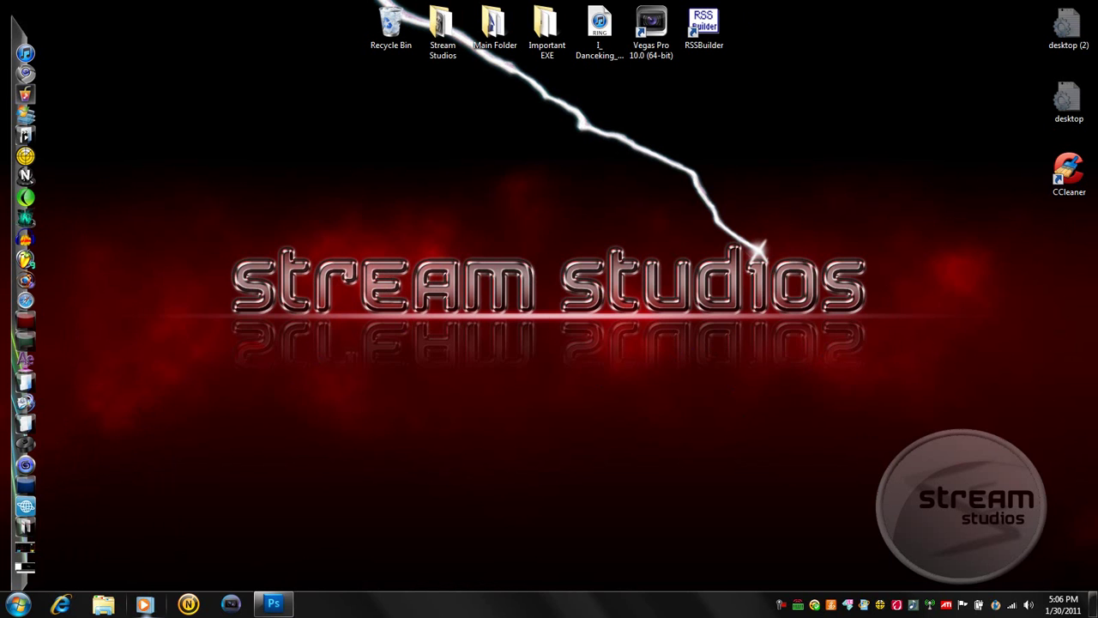
{"action": "left_click", "coordinate": [267, 605]}
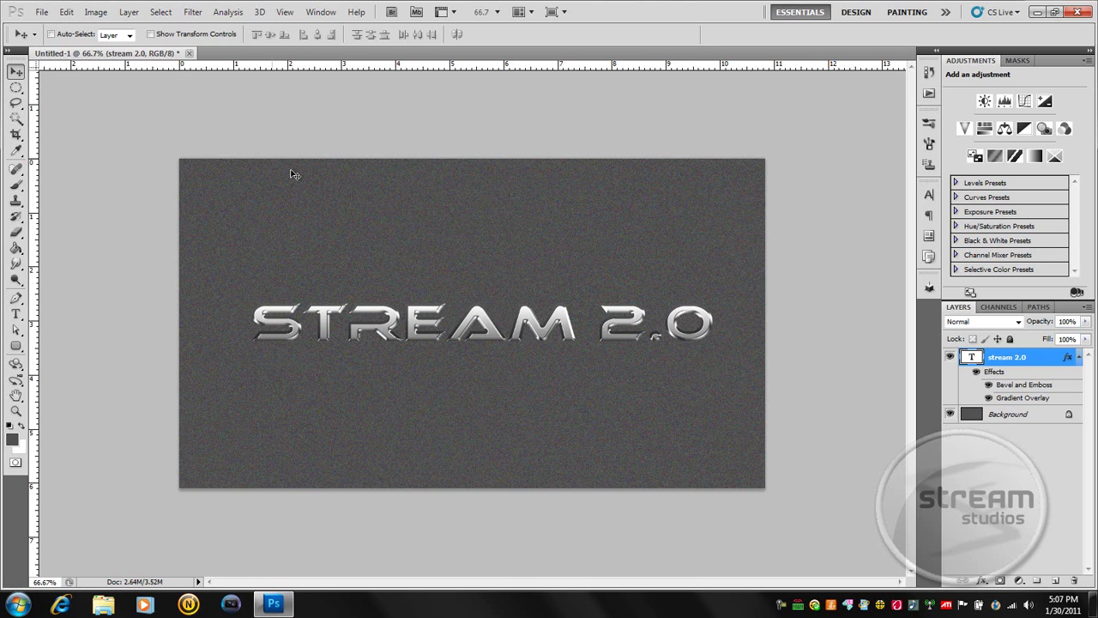
Create a new 1280 × 720 px document at 300 ppi
{"action": "left_click", "coordinate": [41, 12]}
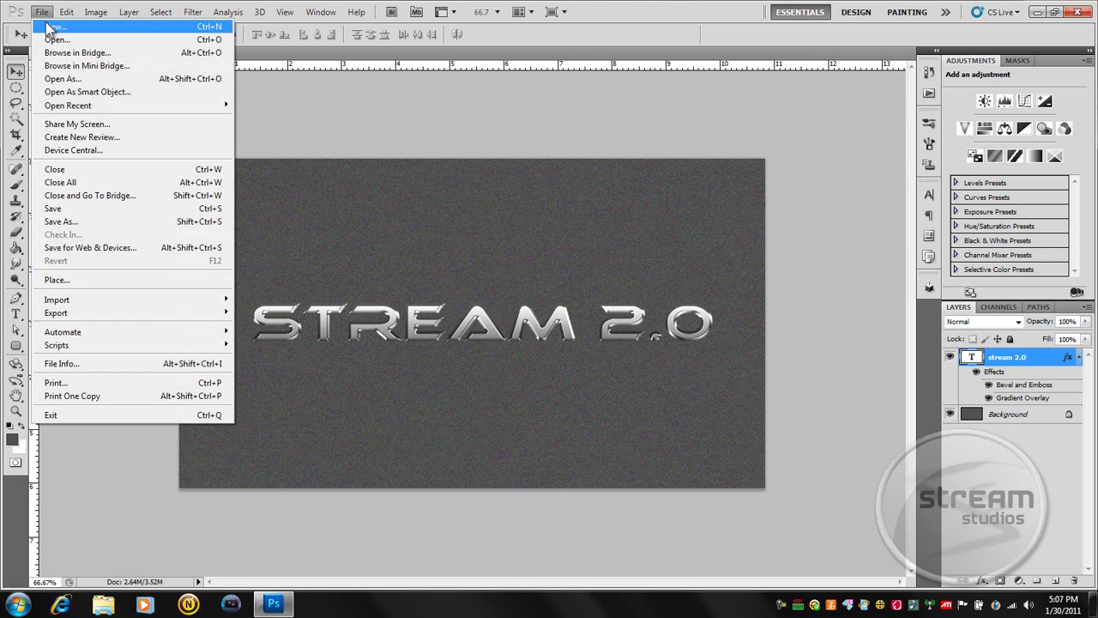
{"action": "left_click", "coordinate": [52, 26]}
{"action": "left_click_drag", "start_coordinate": [434, 157], "coordinate": [438, 131]}
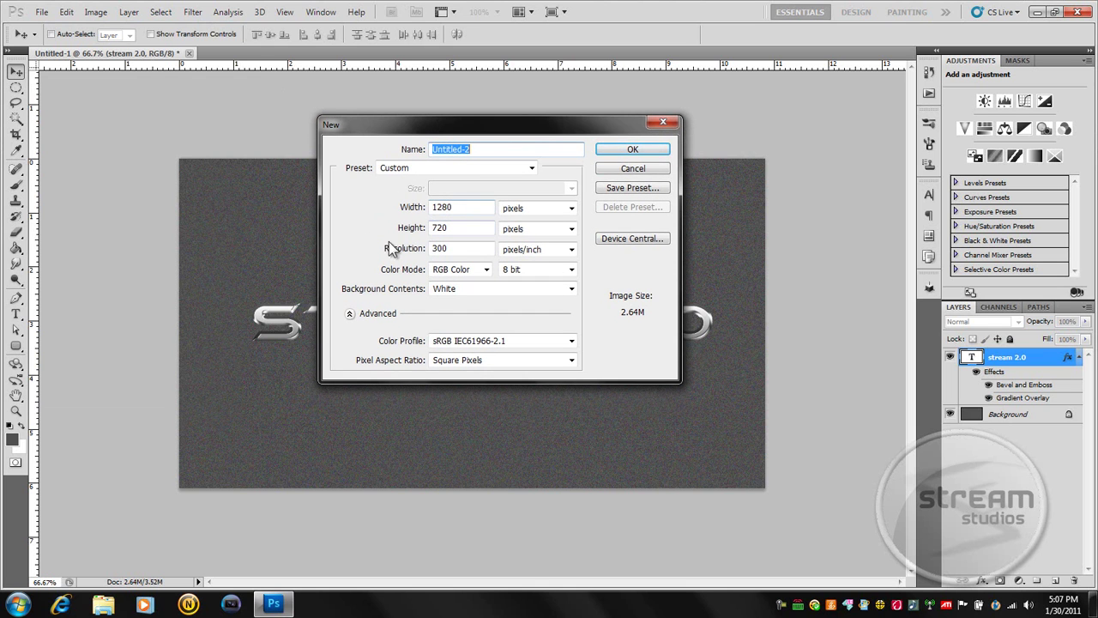
{"action": "left_click", "coordinate": [632, 149]}
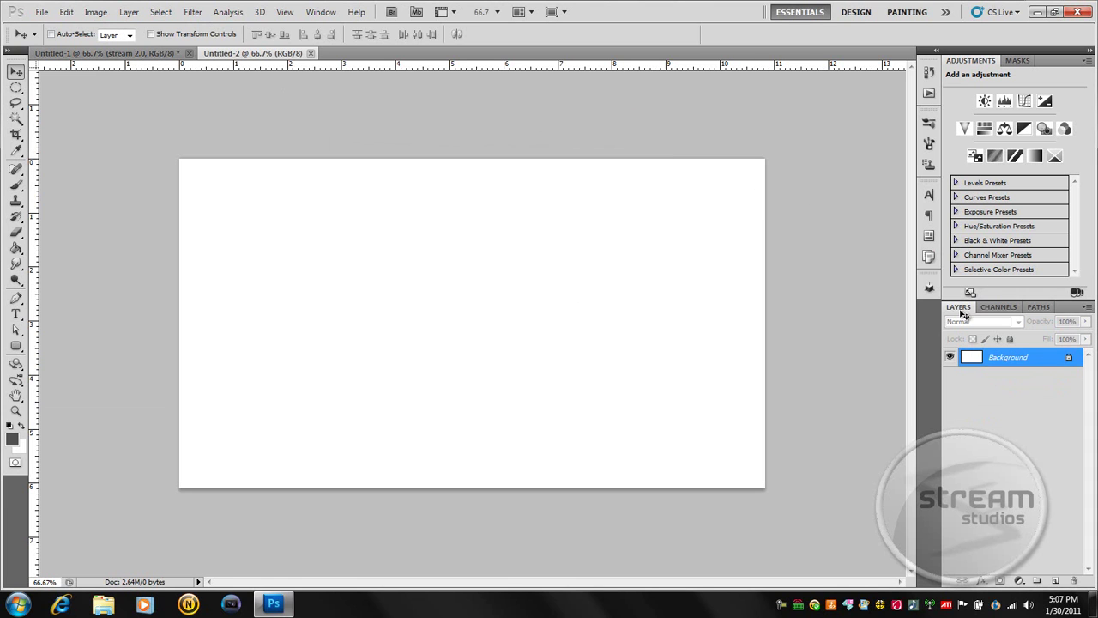
Fill the Untitled-2 canvas with dark gray #4f4f4f using the Paint Bucket
{"action": "left_click", "coordinate": [12, 439]}
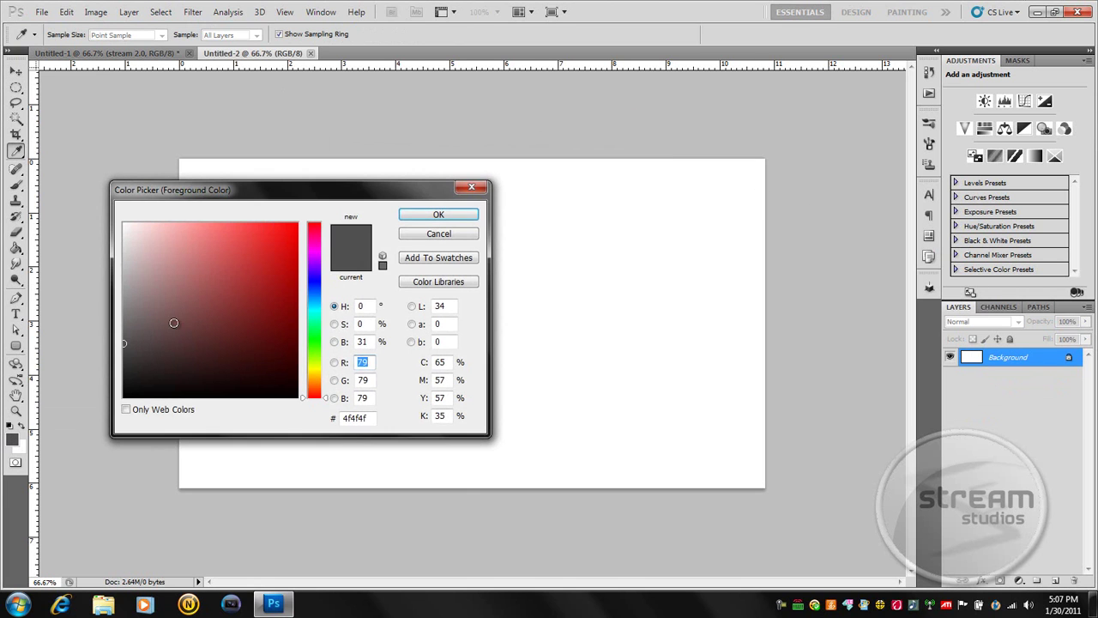
{"action": "mouse_move", "coordinate": [174, 323]}
{"action": "left_mouse_down"}
{"action": "mouse_move", "coordinate": [123, 324]}
{"action": "mouse_move", "coordinate": [124, 334]}
{"action": "left_mouse_up"}
{"action": "left_click", "coordinate": [431, 216]}
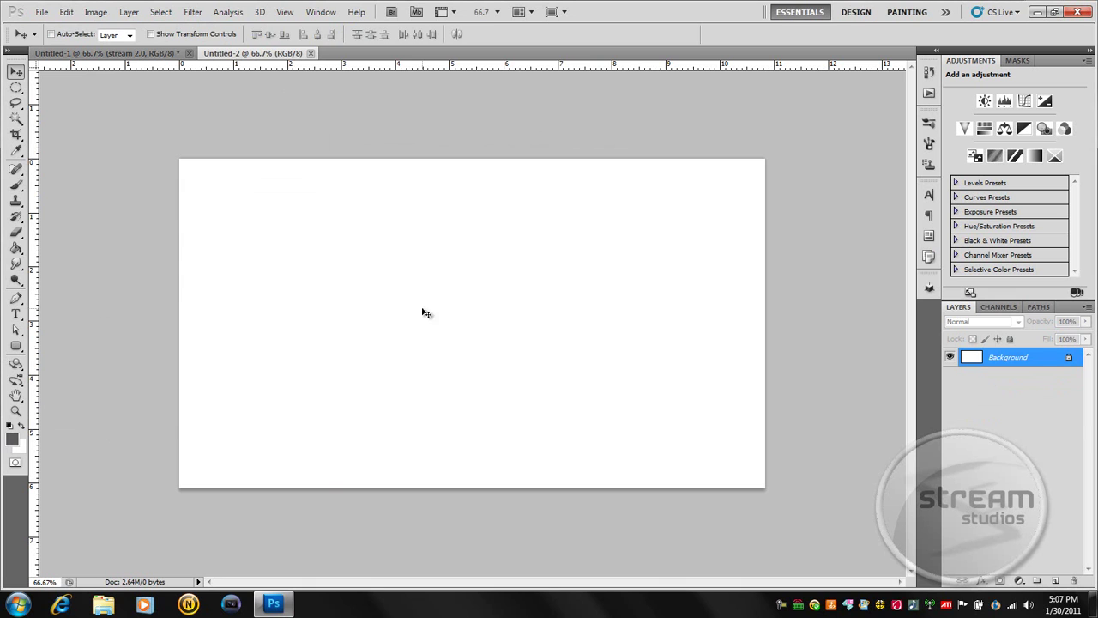
{"action": "left_click", "coordinate": [15, 248]}
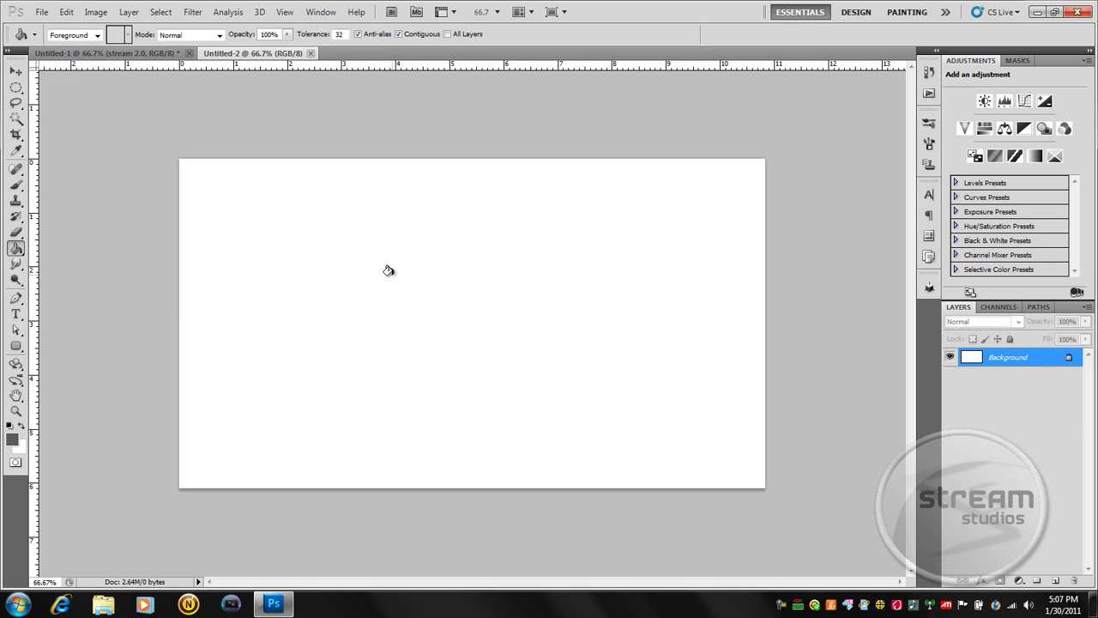
{"action": "left_click", "coordinate": [388, 269]}
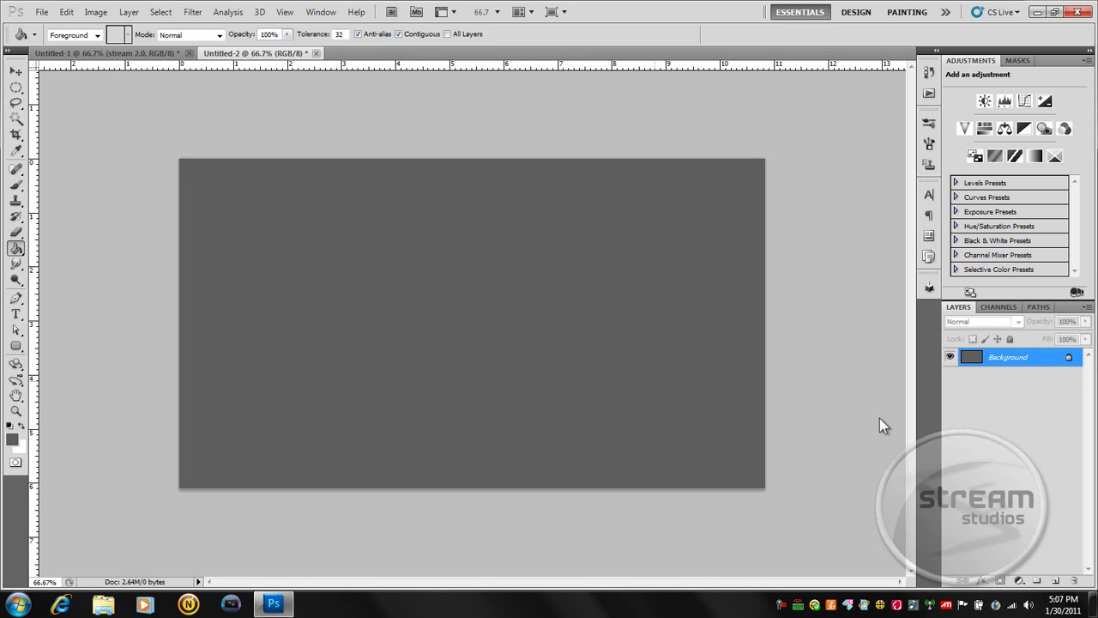
Apply Add Noise at 11.86% with Uniform distribution to the dark gray background
{"action": "left_click", "coordinate": [190, 12]}
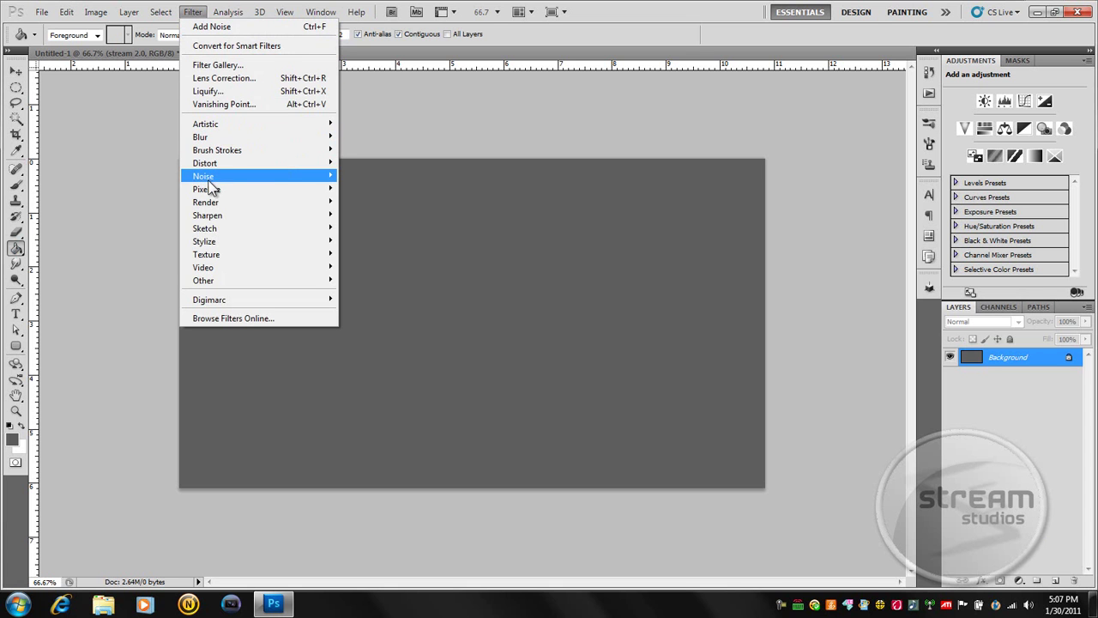
{"action": "mouse_move", "coordinate": [211, 176]}
{"action": "left_click", "coordinate": [365, 172]}
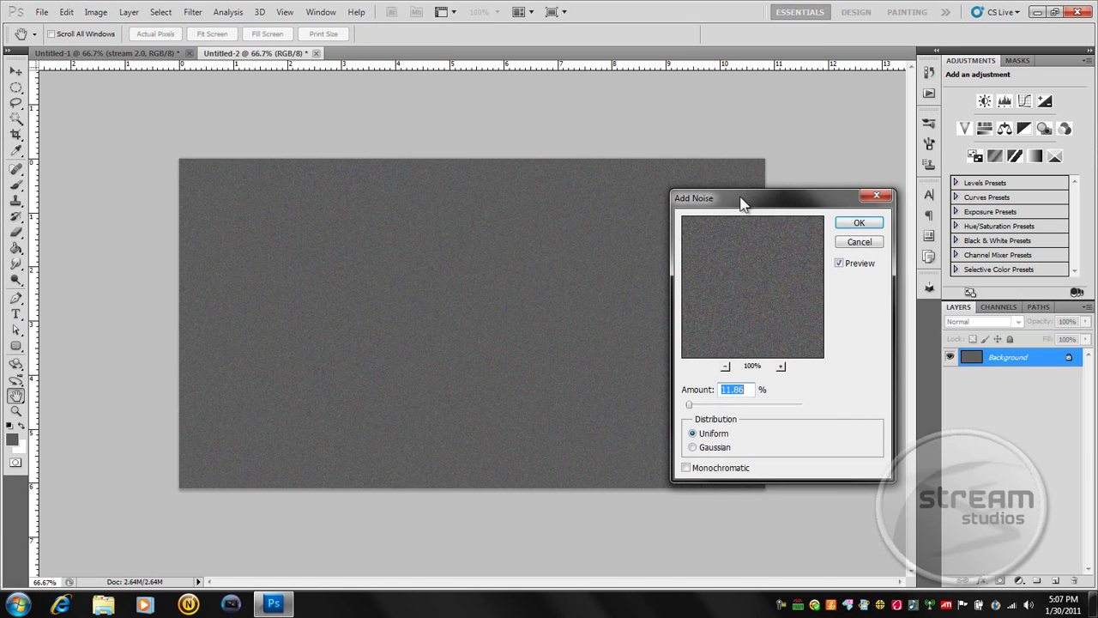
{"action": "left_click_drag", "start_coordinate": [740, 198], "coordinate": [667, 110]}
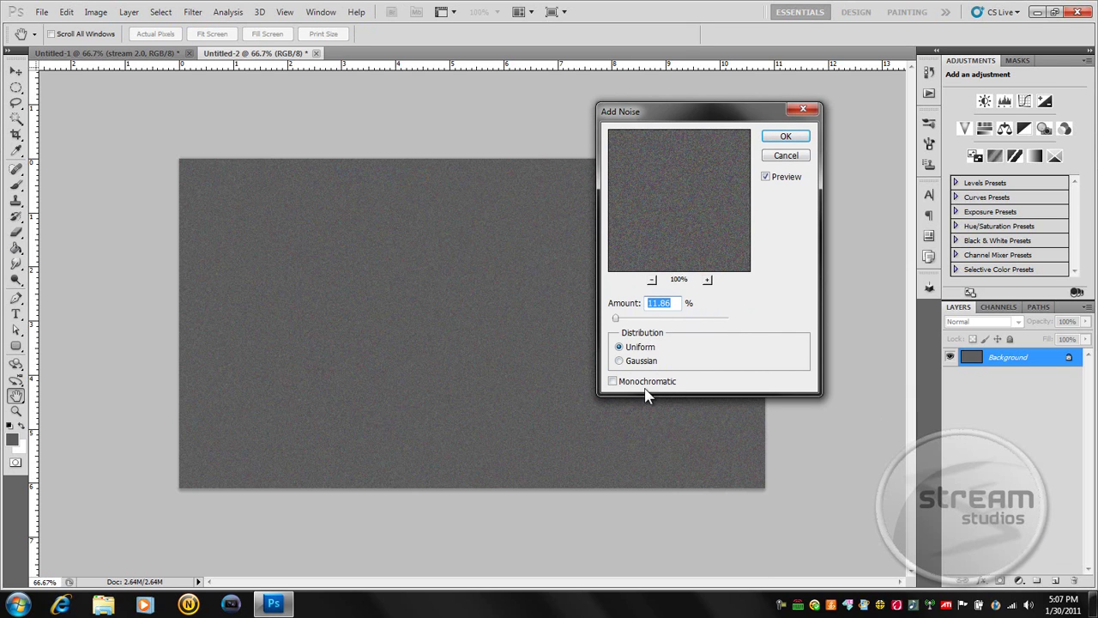
{"action": "left_click", "coordinate": [785, 137]}
{"action": "key", "text": "g"}
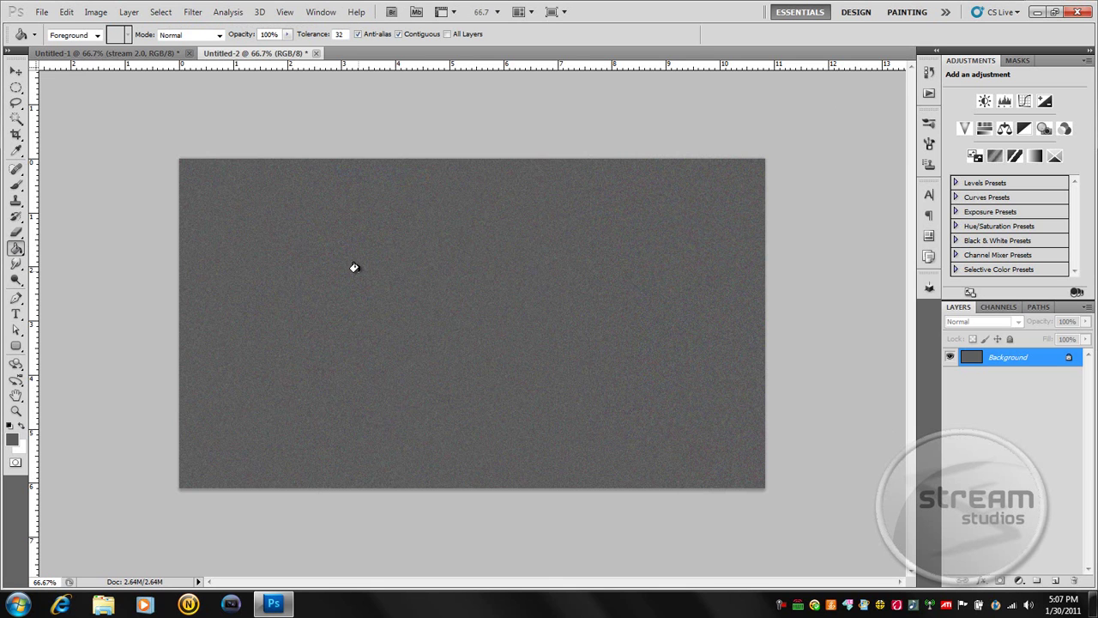
Add white 'STREAM 2.0' text in Ethnocentric 4.54 pt on the left side of the canvas
{"action": "key", "text": "t"}
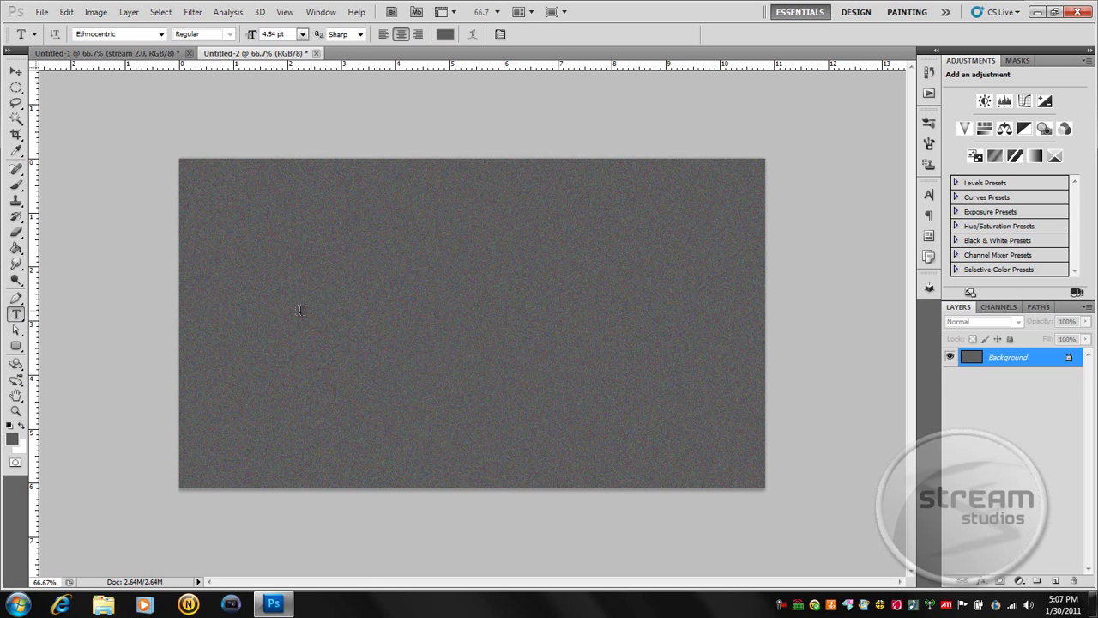
{"action": "left_click", "coordinate": [259, 328]}
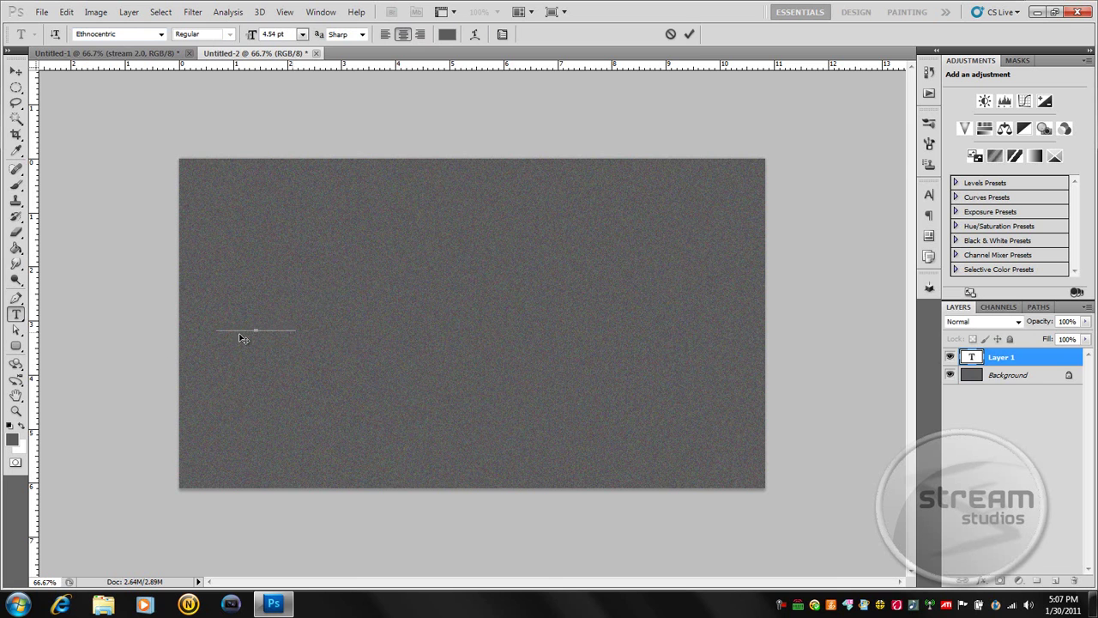
{"action": "key", "text": "ctrl+a"}
{"action": "left_click", "coordinate": [447, 35]}
{"action": "left_click", "coordinate": [124, 225]}
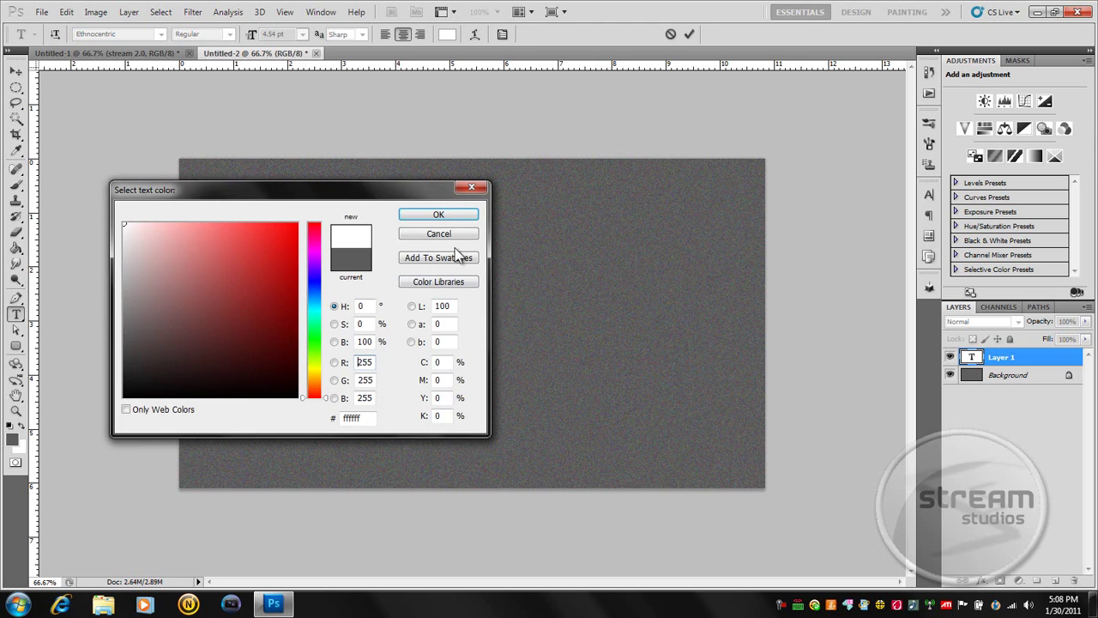
{"action": "left_click", "coordinate": [438, 215]}
{"action": "left_click", "coordinate": [15, 70]}
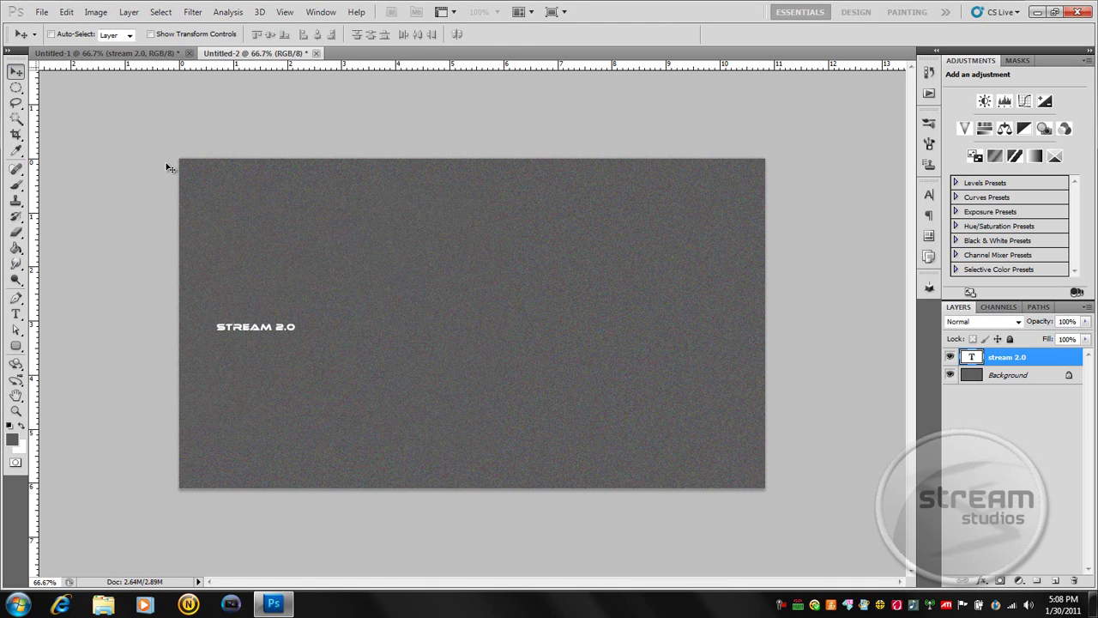
Scale the STREAM 2.0 text up to about 607% and drag it to the canvas centre
{"action": "key", "text": "ctrl+t"}
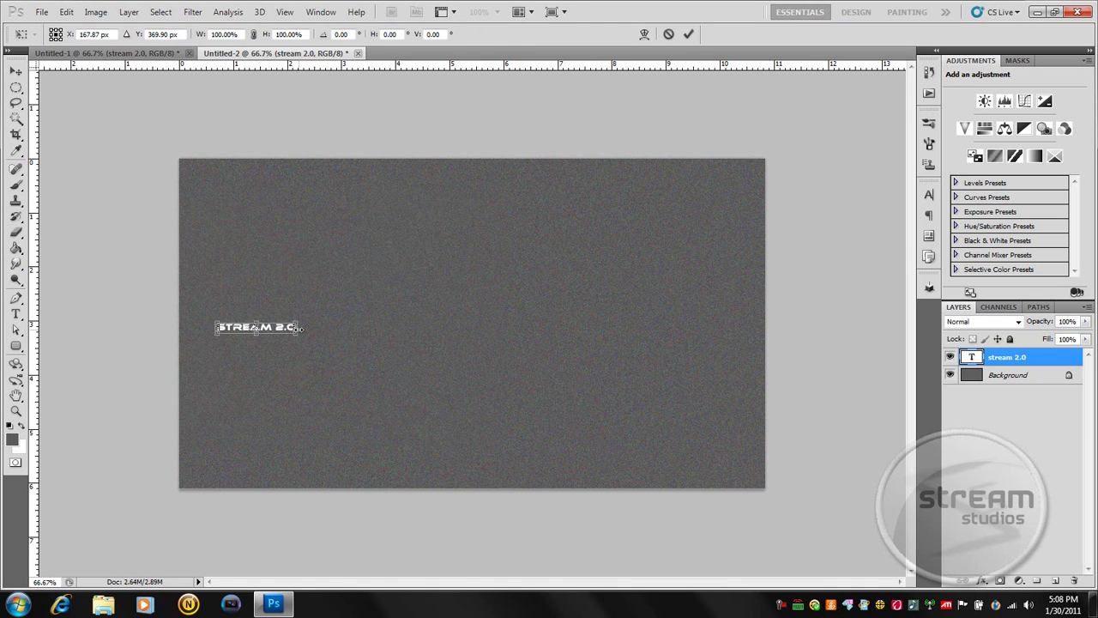
{"action": "left_click_drag", "start_coordinate": [299, 337], "coordinate": [693, 410]}
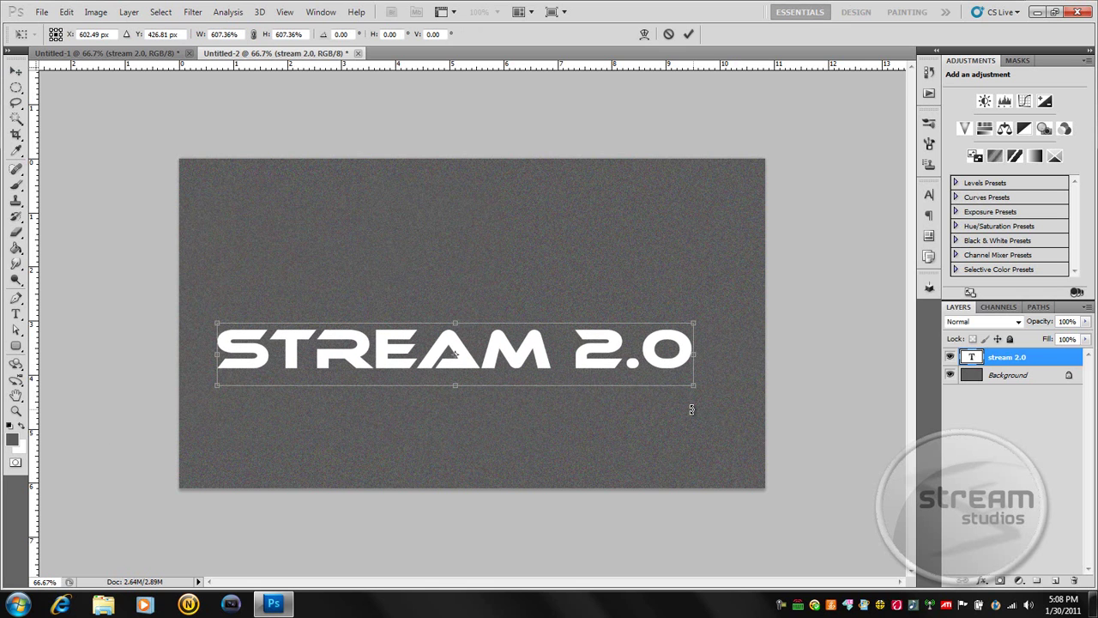
{"action": "left_click_drag", "start_coordinate": [637, 350], "coordinate": [650, 319]}
Apply the transform and convert the Background into an ordinary Layer 0
{"action": "key", "text": "Return"}
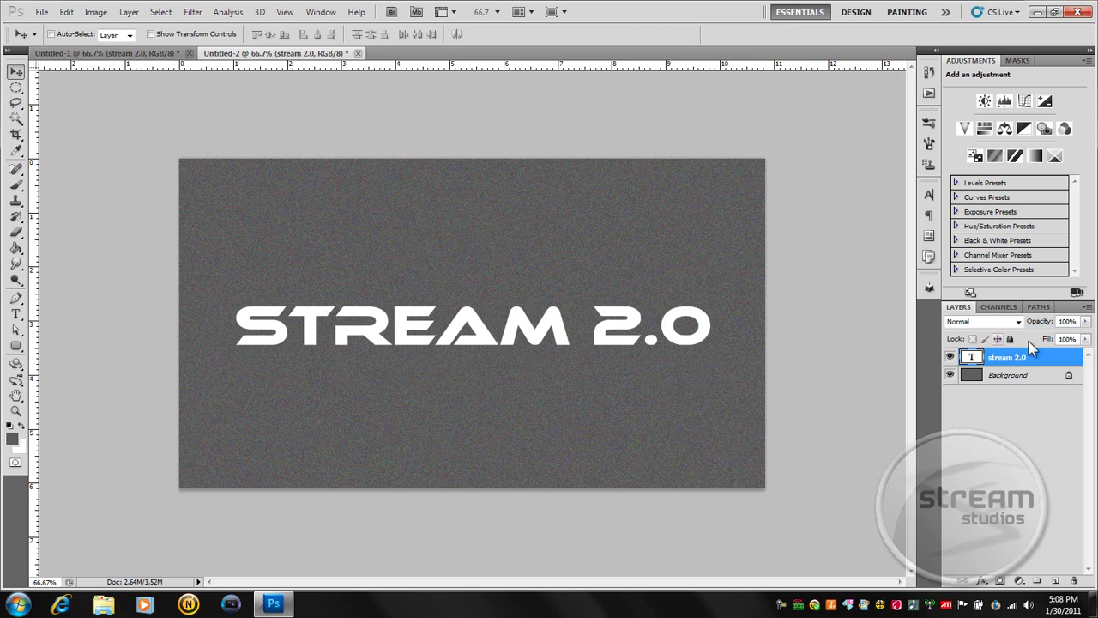
{"action": "left_click", "coordinate": [978, 377]}
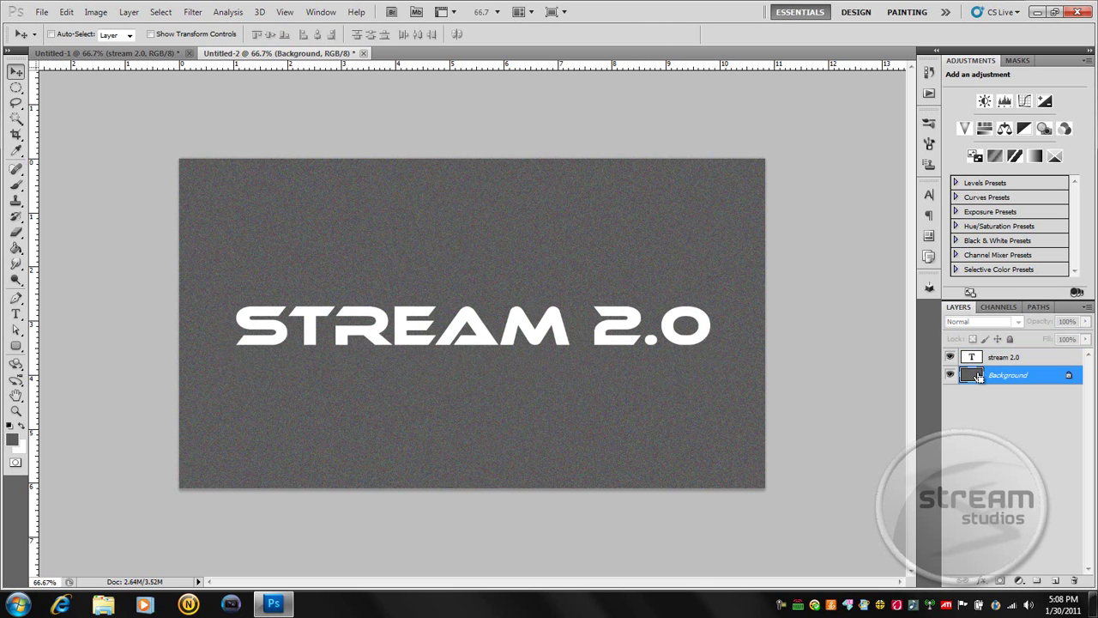
{"action": "double_click", "coordinate": [979, 378]}
{"action": "left_click", "coordinate": [657, 188]}
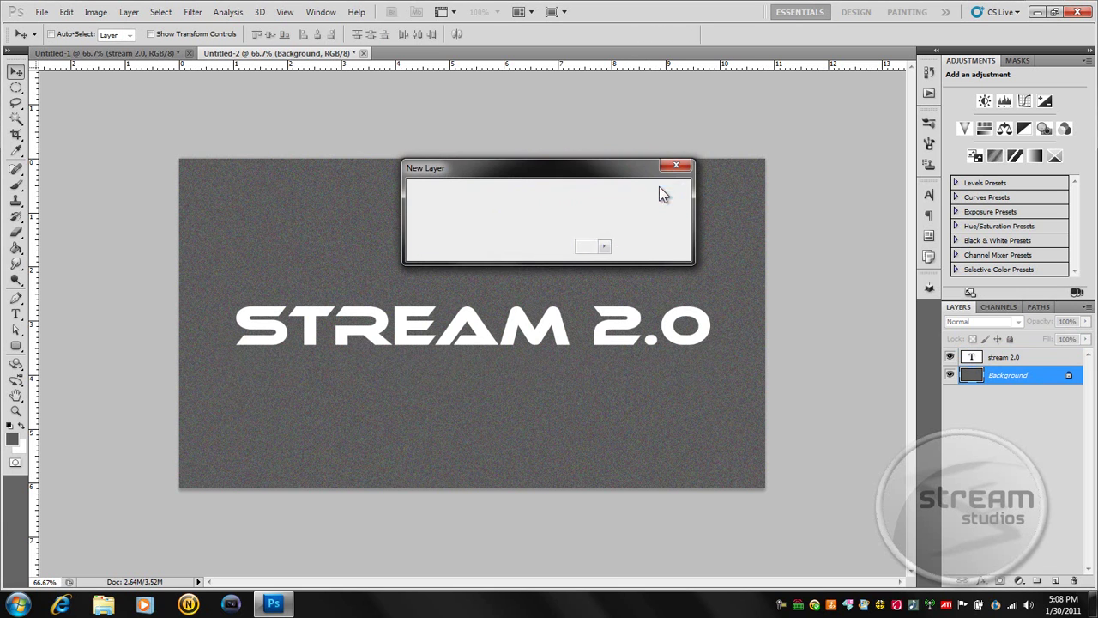
Load a full-canvas selection from Layer 0, activate the stream 2.0 text layer, then deselect
{"action": "left_click", "coordinate": [978, 377], "text": "ctrl"}
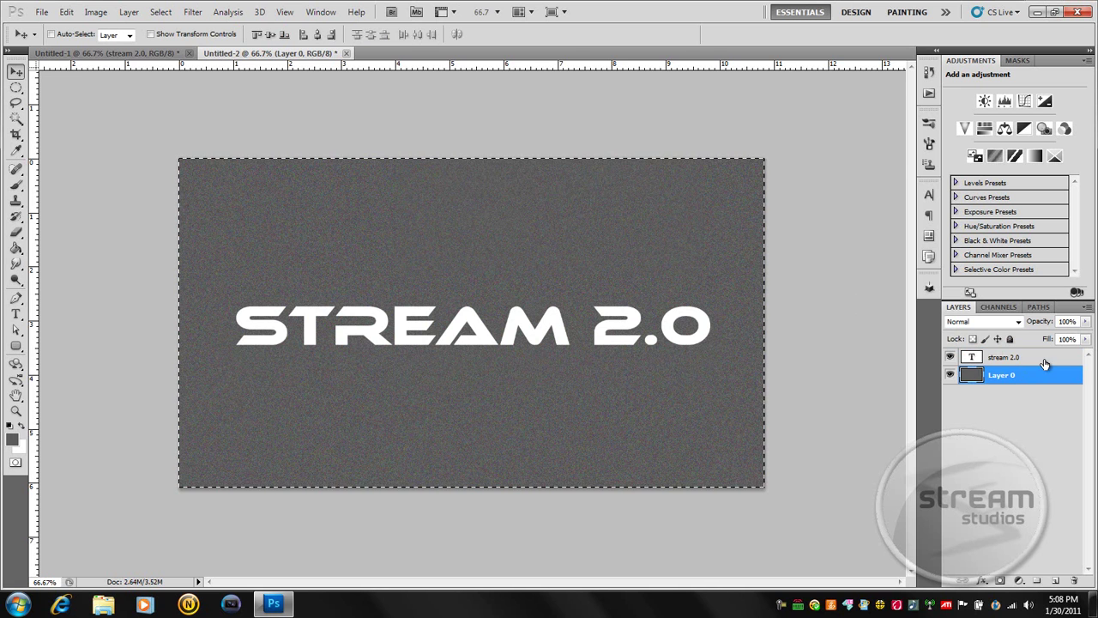
{"action": "left_click", "coordinate": [1044, 361]}
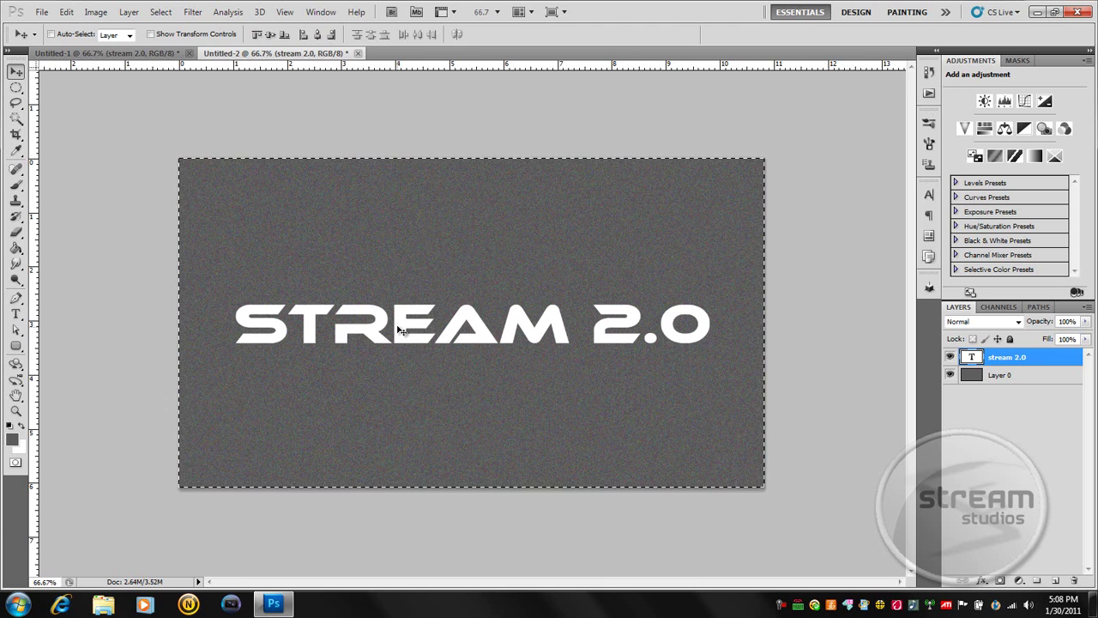
{"action": "key", "text": "ctrl+d"}
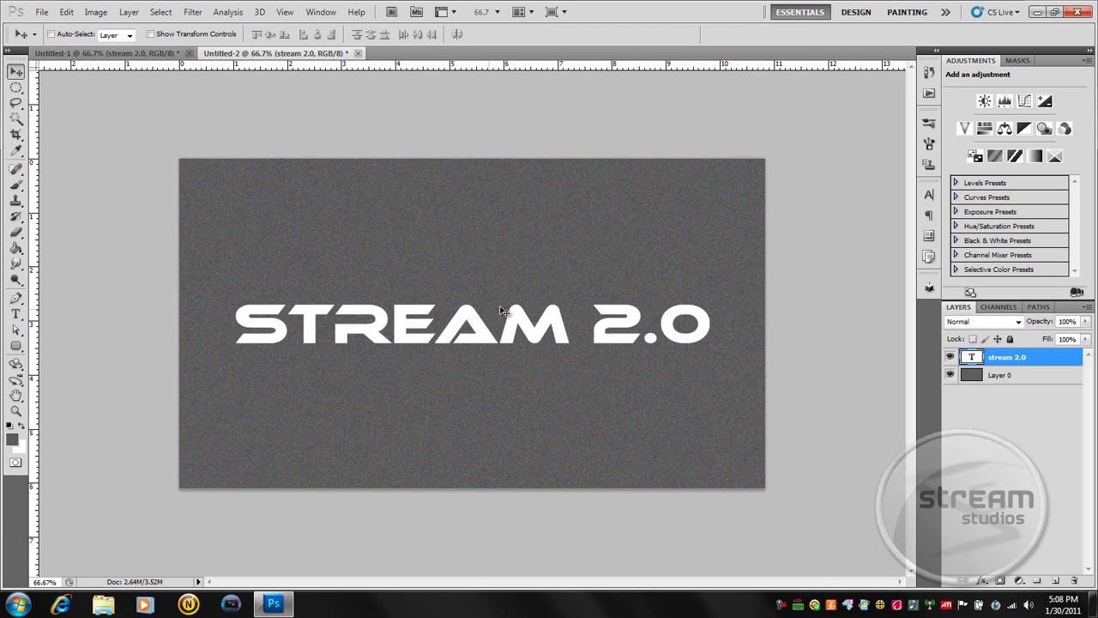
Enable Bevel and Emboss and Gradient Overlay on the stream 2.0 text layer
{"action": "double_click", "coordinate": [1055, 363]}
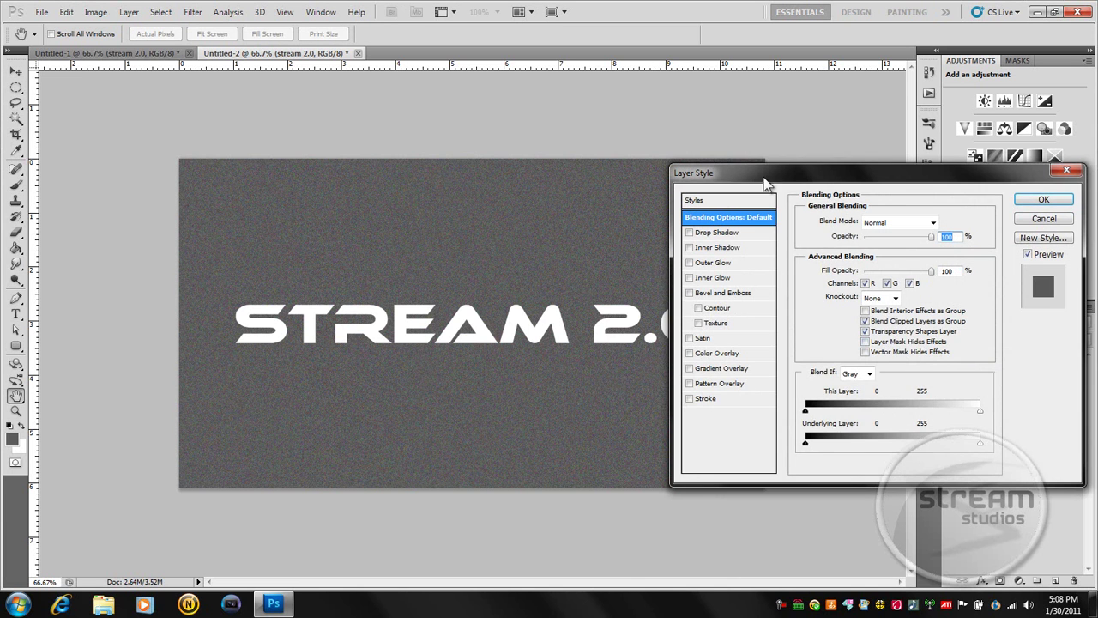
{"action": "left_click_drag", "start_coordinate": [766, 180], "coordinate": [662, 130]}
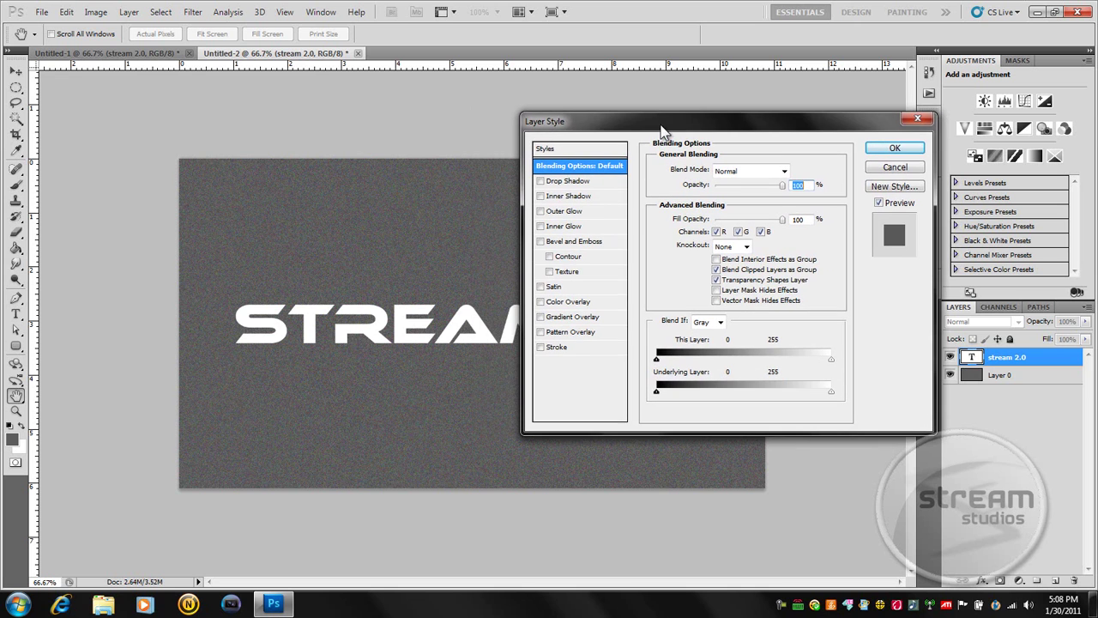
{"action": "left_click", "coordinate": [570, 243]}
{"action": "left_click", "coordinate": [573, 319]}
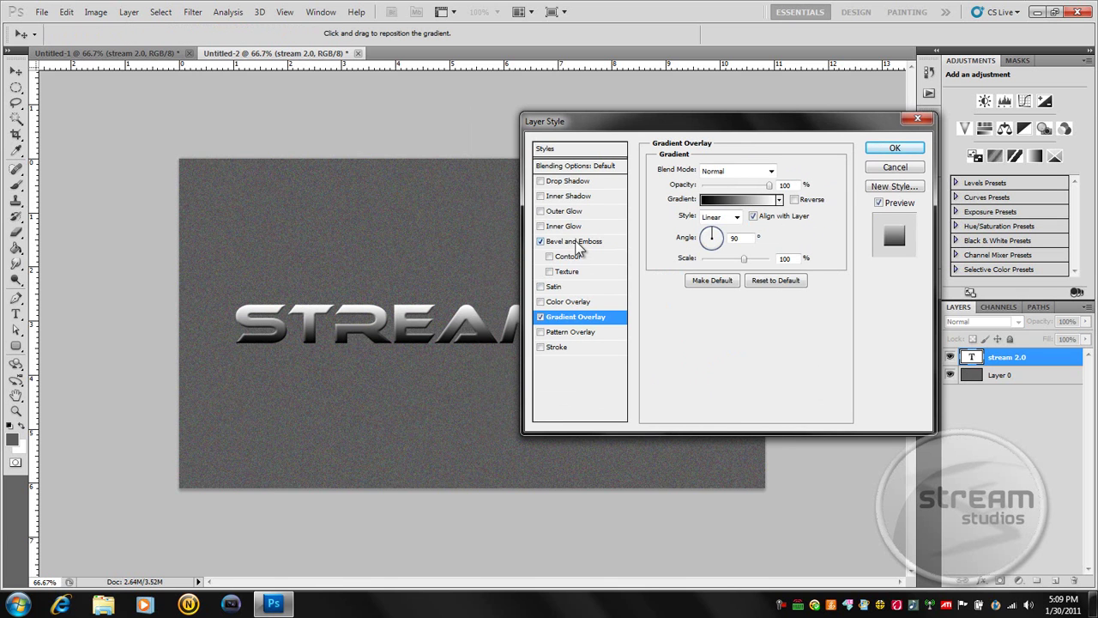
{"action": "left_click", "coordinate": [576, 244]}
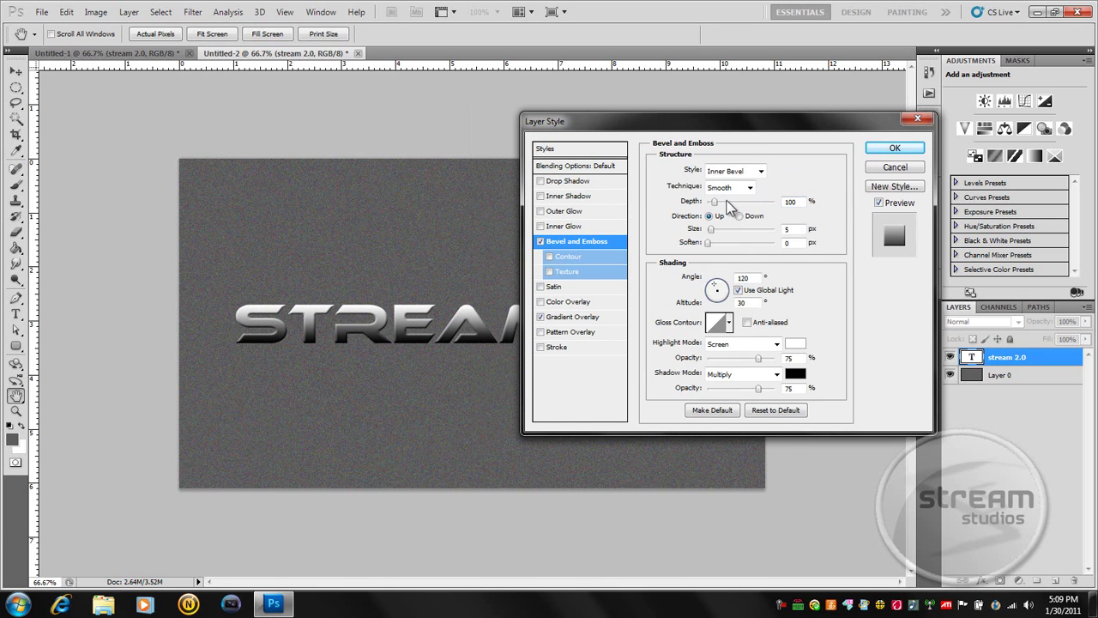
Set the bevel to 1000% depth, direction Down, size 6, with an anti-aliased ring gloss contour
{"action": "left_click_drag", "start_coordinate": [713, 201], "coordinate": [801, 211]}
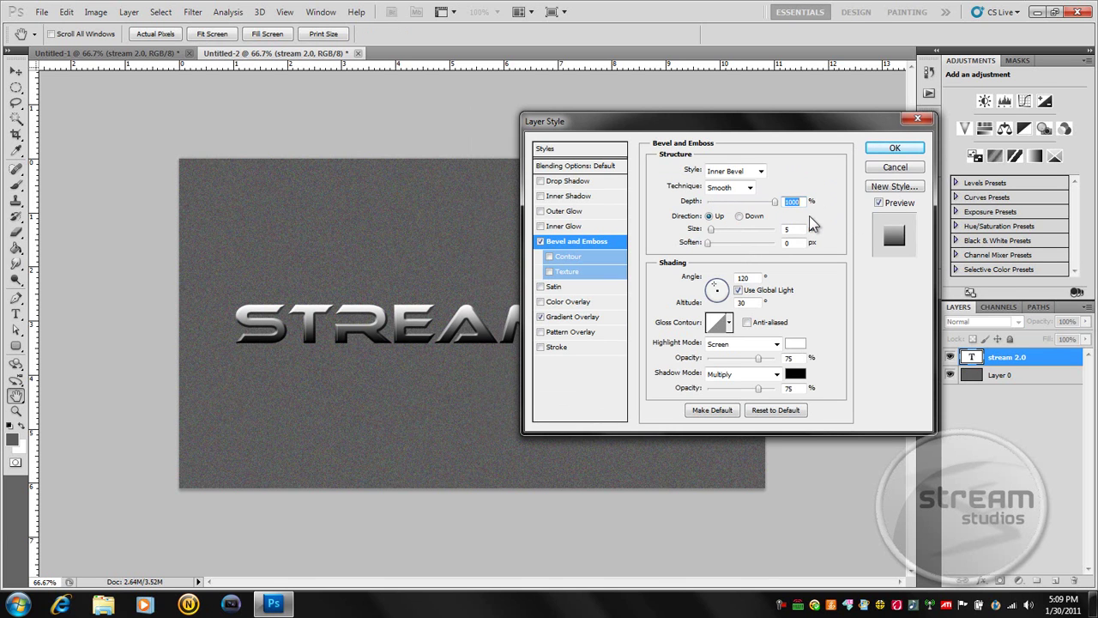
{"action": "left_click", "coordinate": [739, 217]}
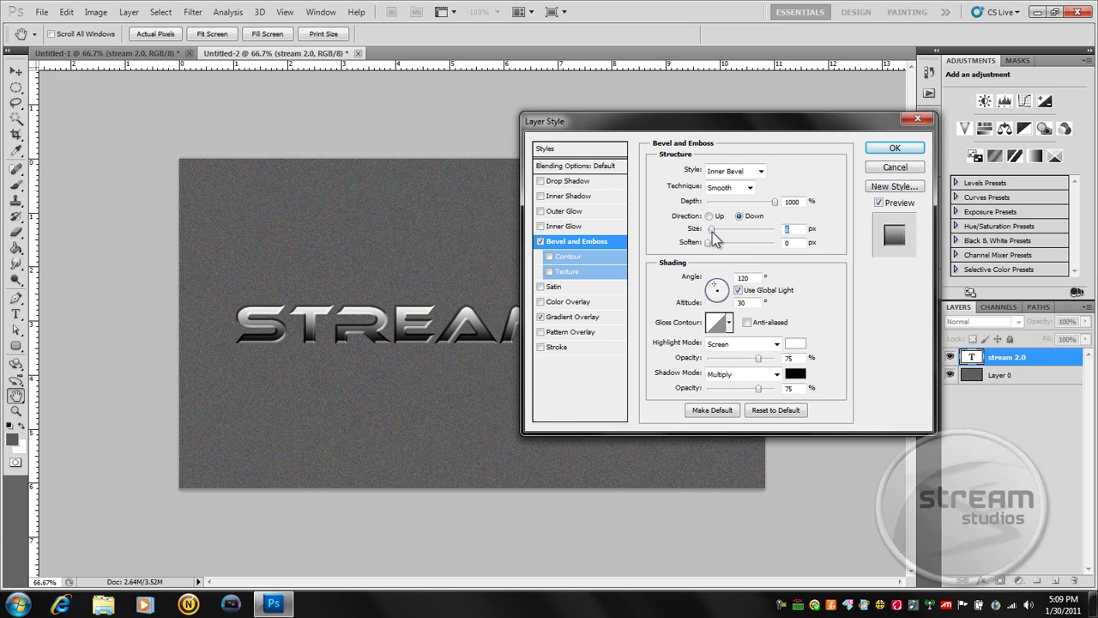
{"action": "left_click", "coordinate": [711, 230]}
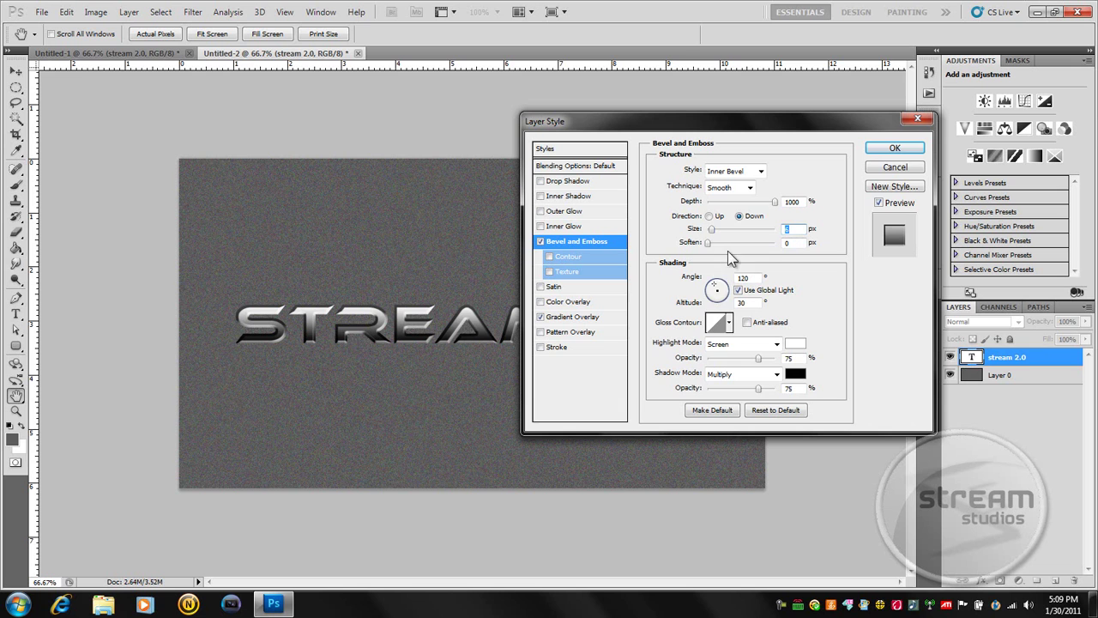
{"action": "left_click", "coordinate": [728, 322]}
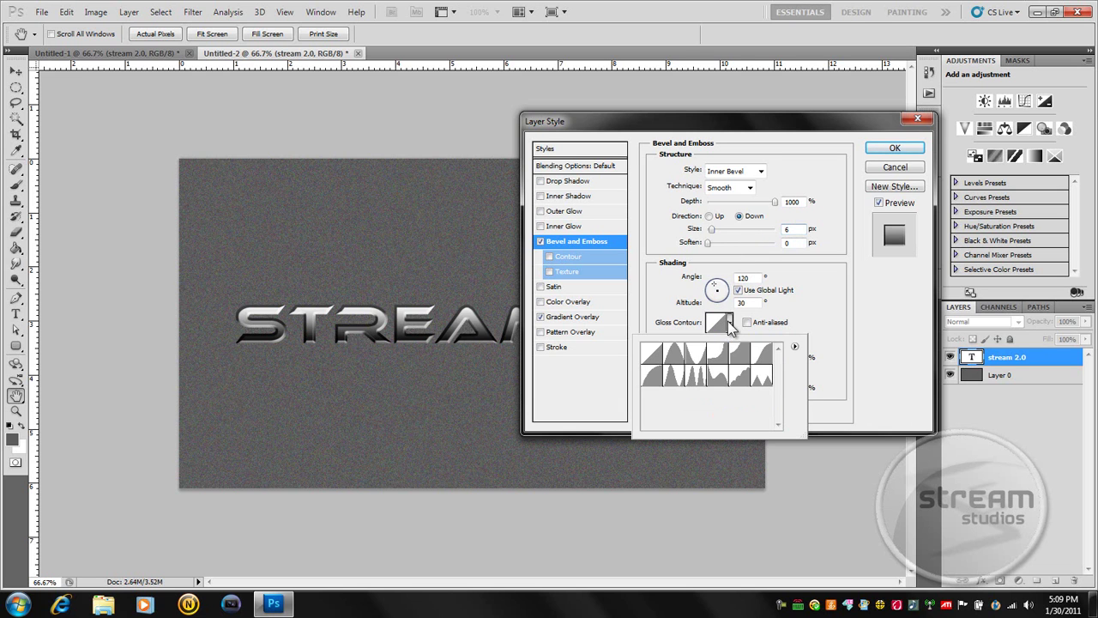
{"action": "left_click", "coordinate": [672, 378]}
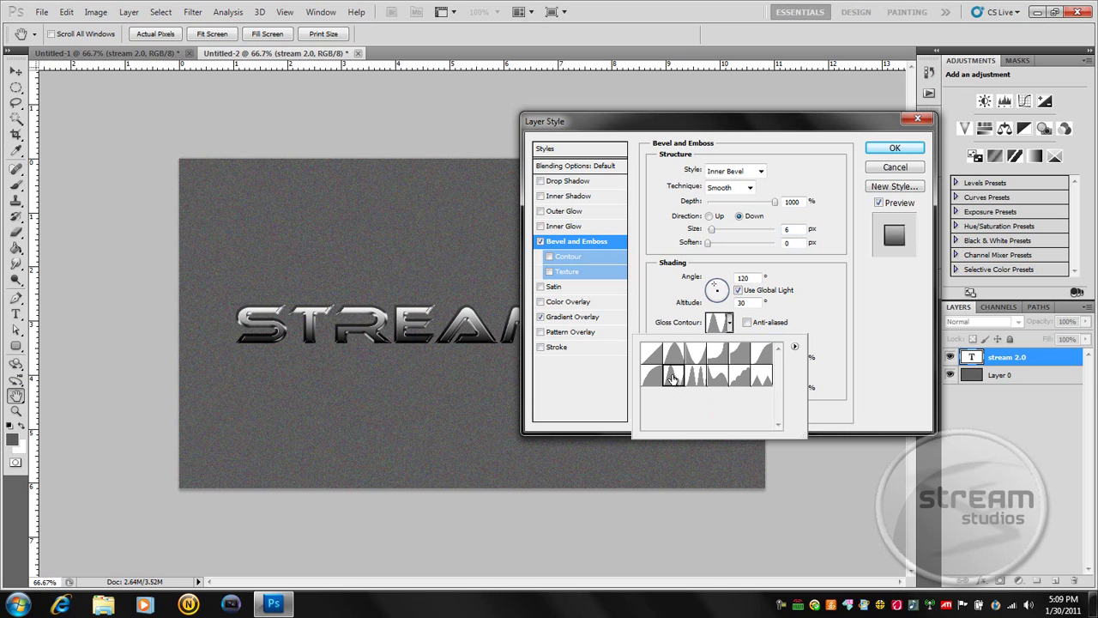
{"action": "left_click", "coordinate": [731, 323]}
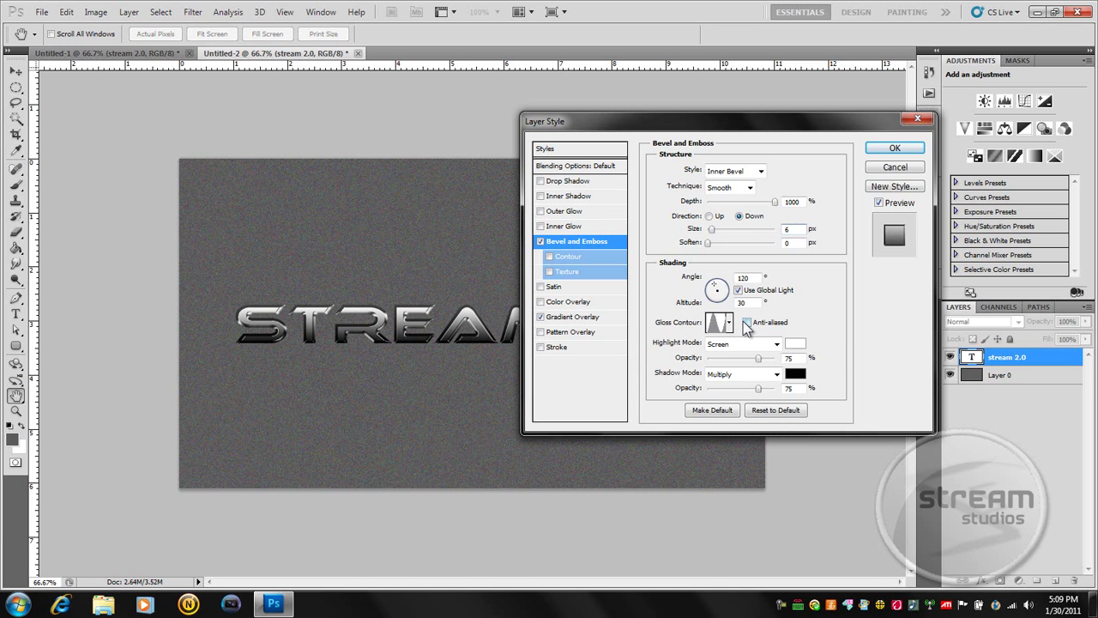
{"action": "left_click", "coordinate": [746, 322]}
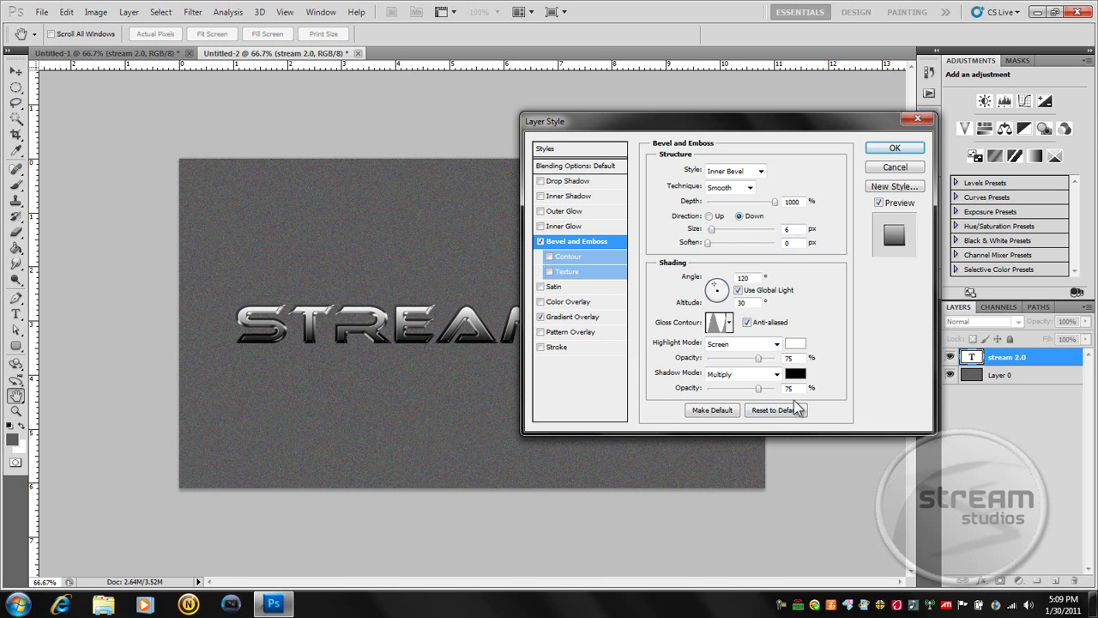
Raise the highlight opacity slightly, fine-tune bevel size, and lower the Gradient Overlay opacity
{"action": "left_click_drag", "start_coordinate": [758, 358], "coordinate": [759, 360]}
{"action": "left_click_drag", "start_coordinate": [710, 230], "coordinate": [714, 230]}
{"action": "left_click", "coordinate": [601, 317]}
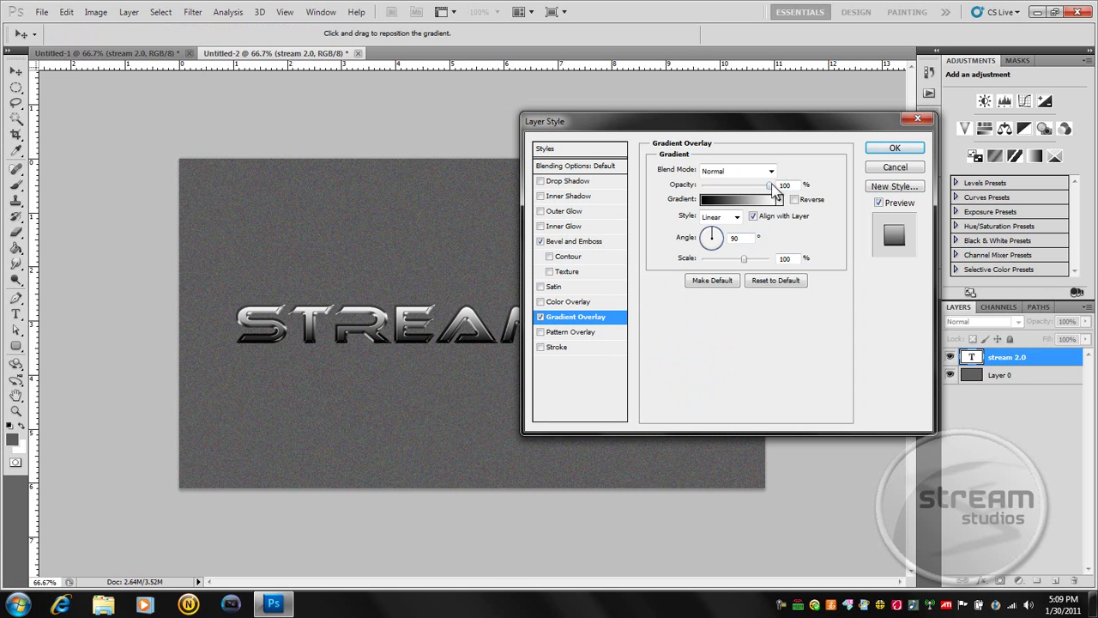
{"action": "left_click_drag", "start_coordinate": [770, 186], "coordinate": [738, 197]}
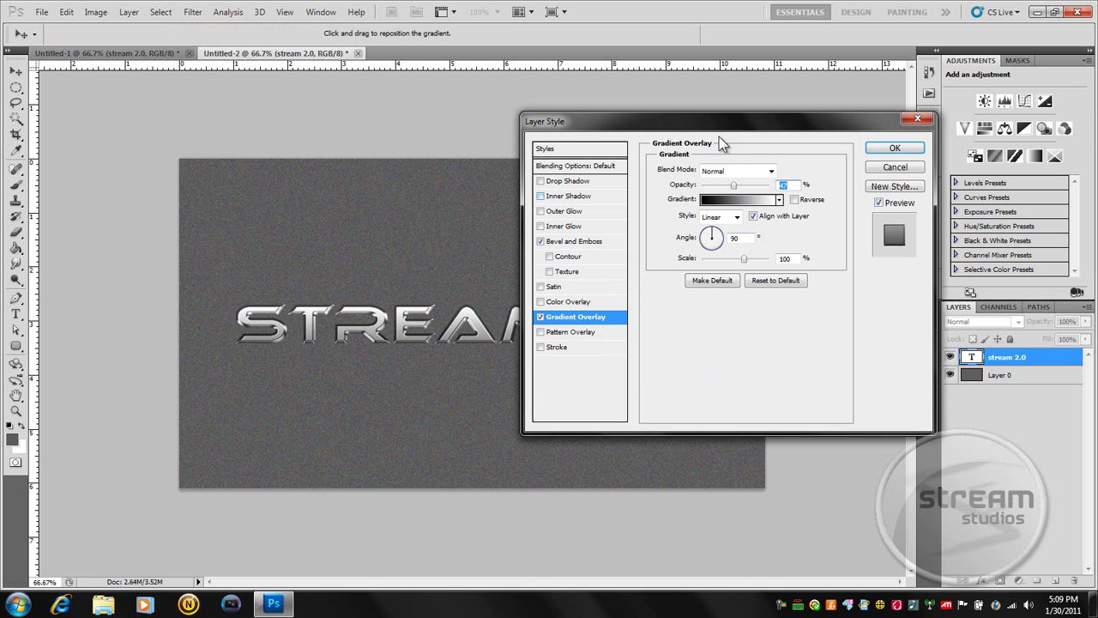
Apply the layer style, then turn Untitled-1's Background into Layer 0
{"action": "left_click", "coordinate": [894, 147]}
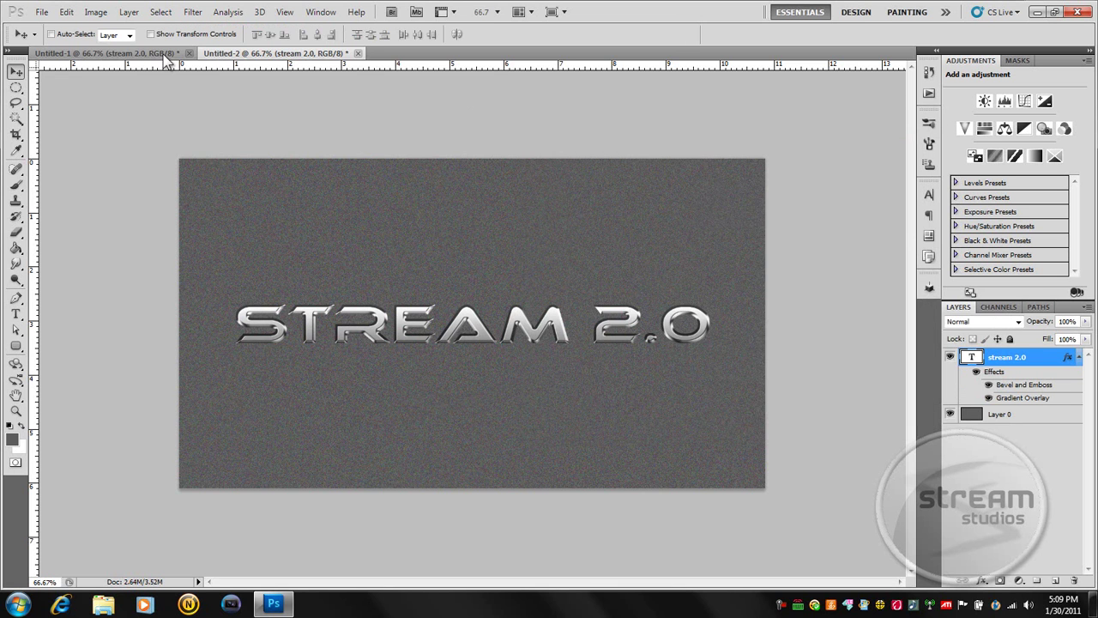
{"action": "key", "text": "ctrl+Tab"}
{"action": "key", "text": "ctrl+Tab"}
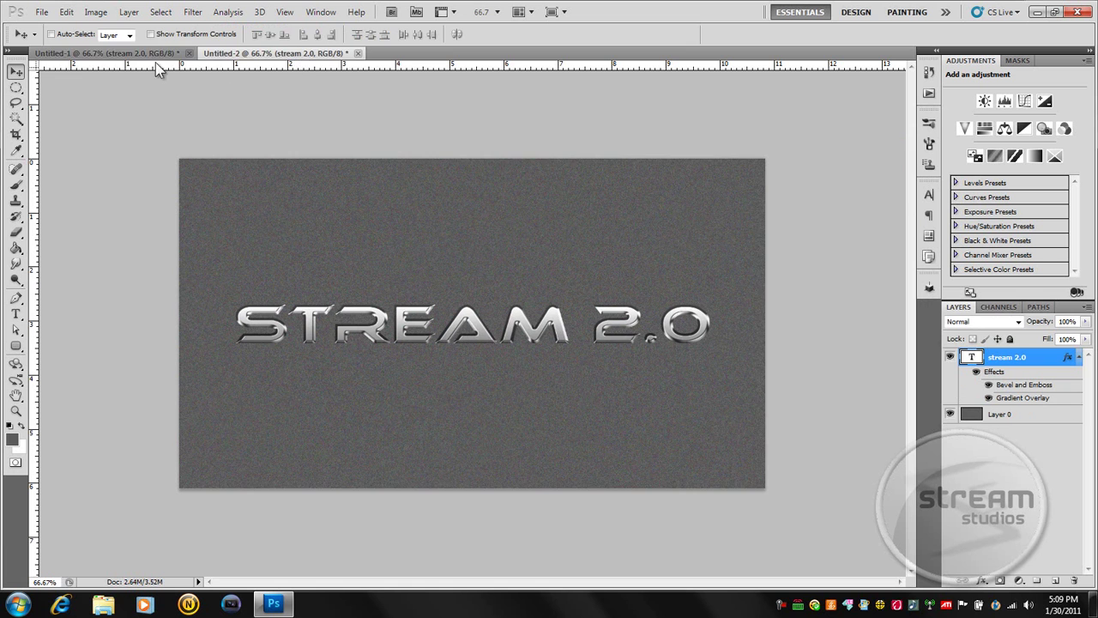
{"action": "left_click", "coordinate": [129, 53]}
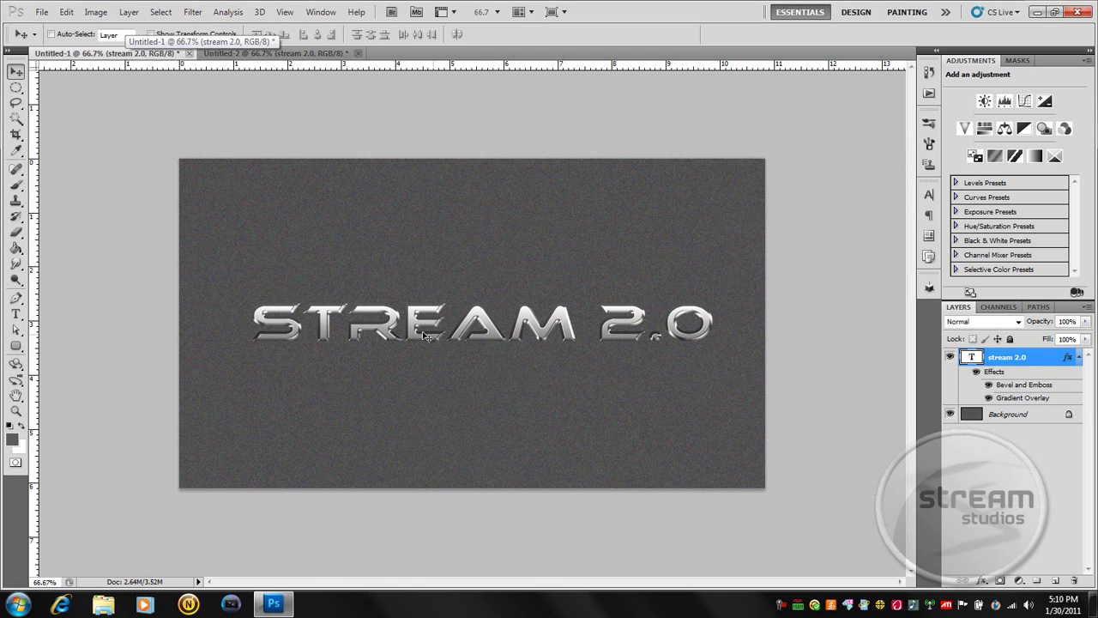
{"action": "left_click", "coordinate": [968, 419]}
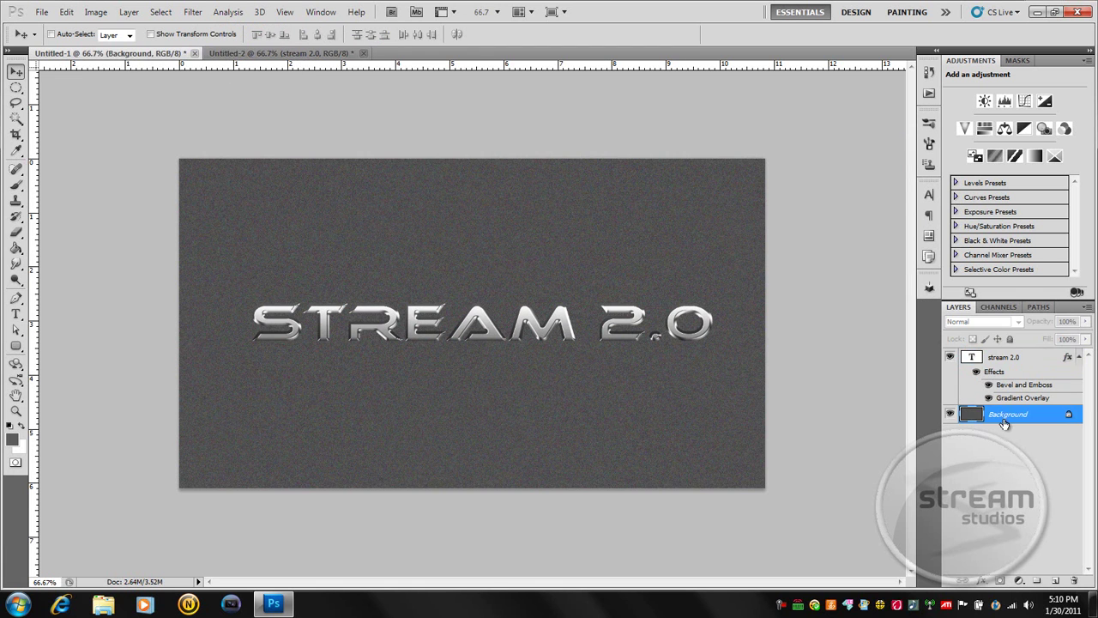
{"action": "double_click", "coordinate": [1005, 420]}
{"action": "key", "text": "Return"}
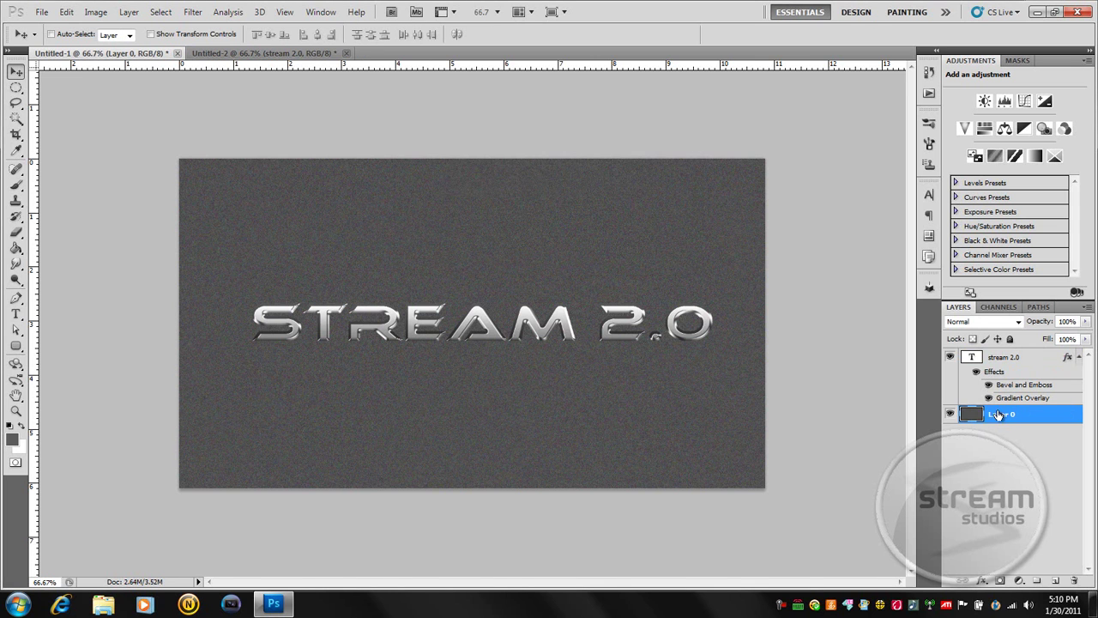
Centre the stream 2.0 text horizontally on the Untitled-1 canvas, then minimize Photoshop
{"action": "key", "text": "ctrl+a"}
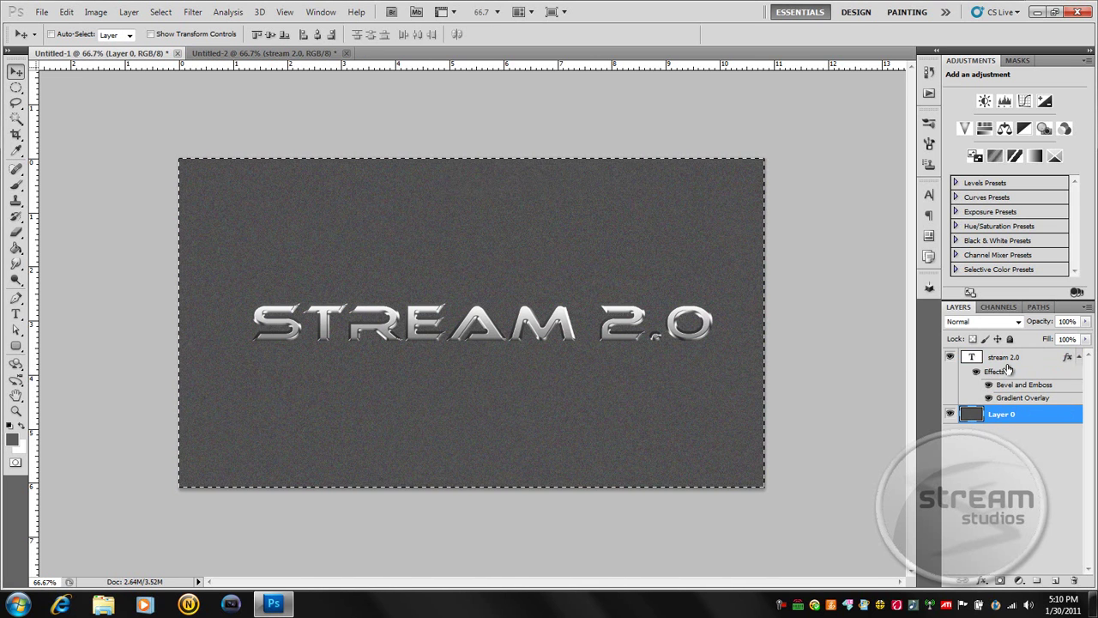
{"action": "left_click", "coordinate": [1005, 358]}
{"action": "left_click", "coordinate": [317, 35]}
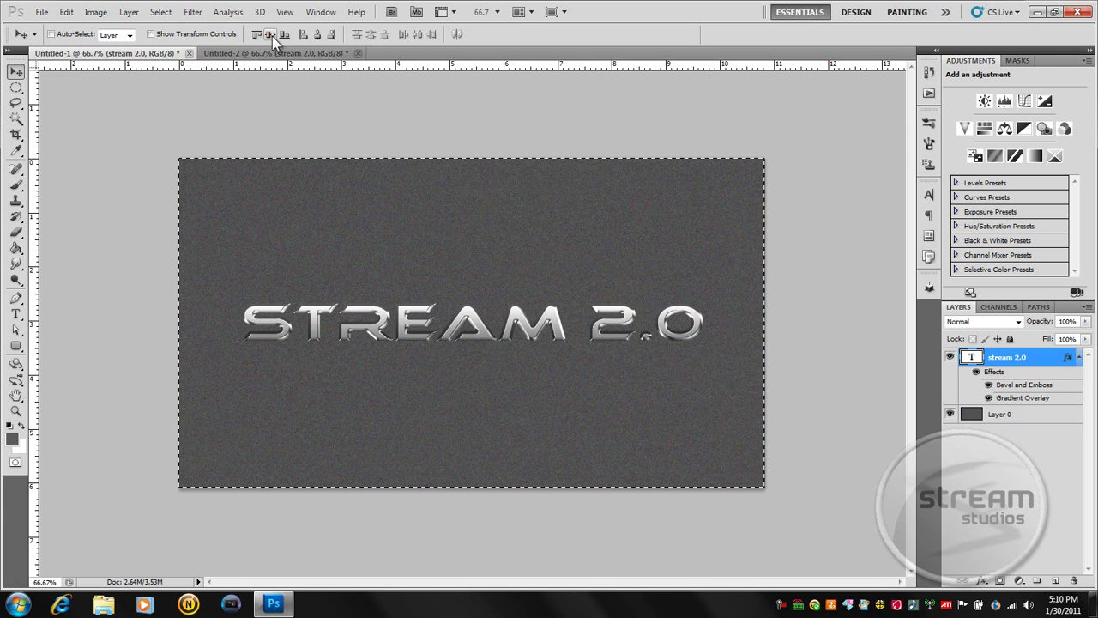
{"action": "key", "text": "ctrl+d"}
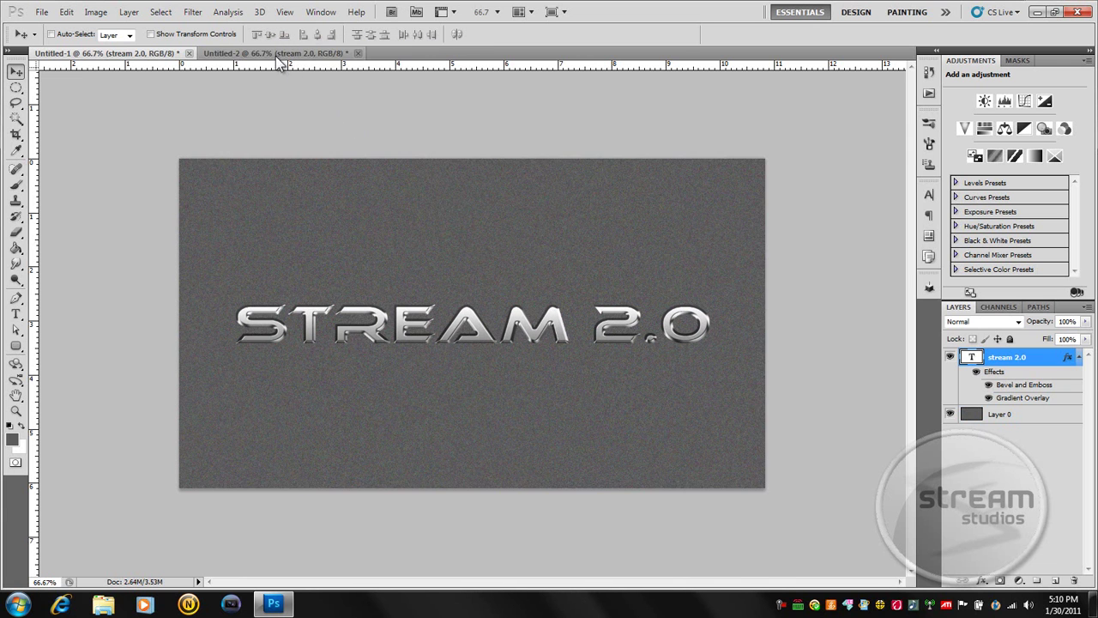
{"action": "key", "text": "ctrl+Tab"}
{"action": "key", "text": "ctrl+Tab"}
{"action": "key", "text": "ctrl+Tab"}
{"action": "key", "text": "ctrl+Tab"}
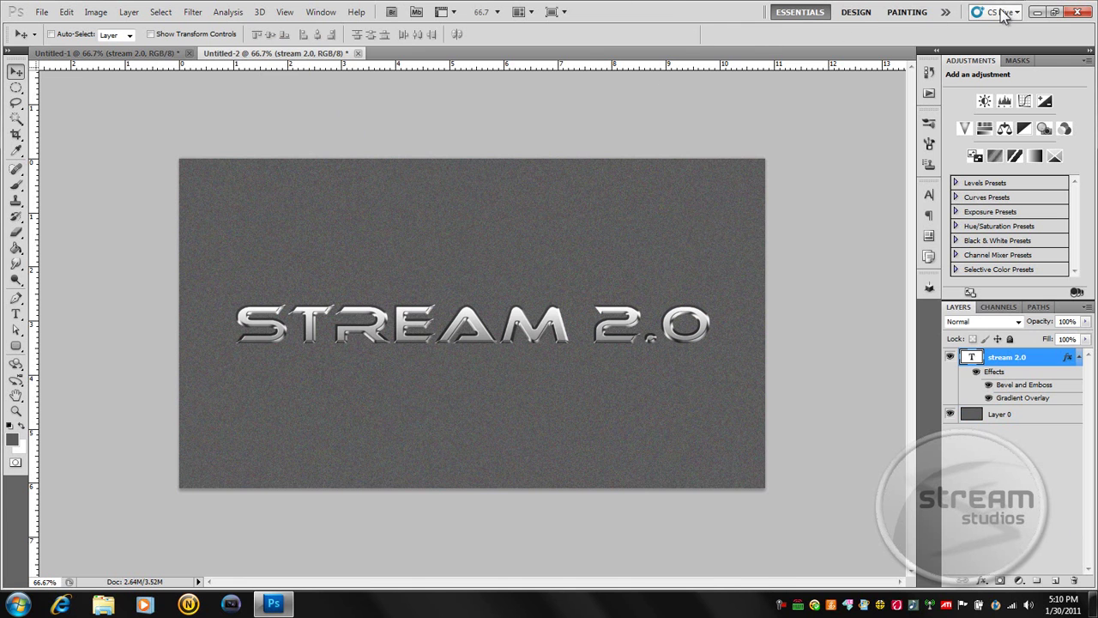
{"action": "left_click", "coordinate": [1036, 12]}
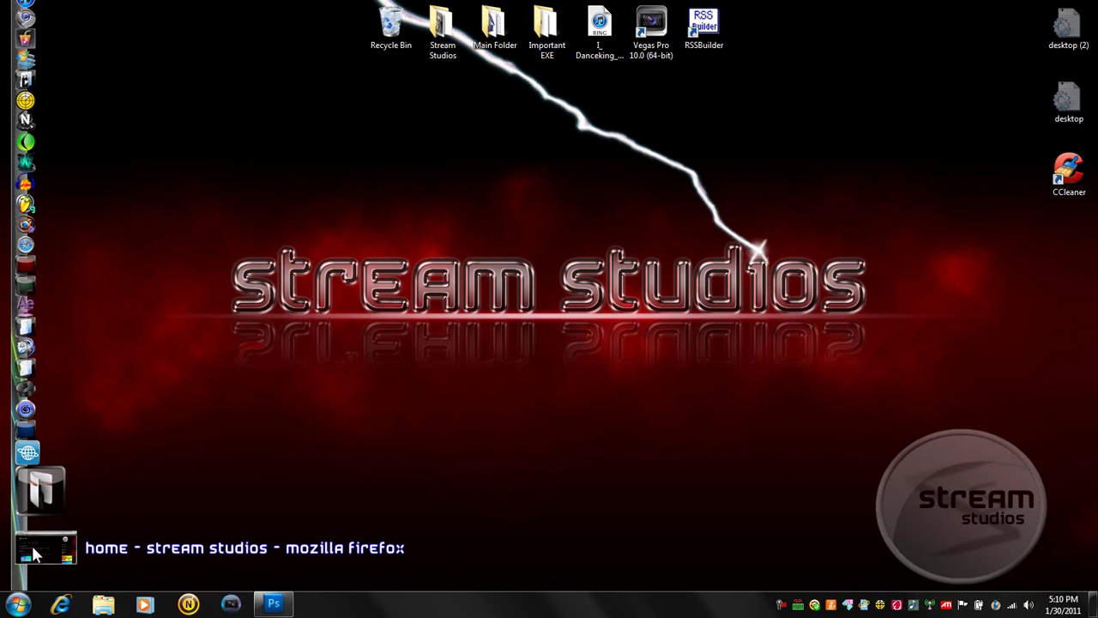
Bring up Firefox and browse the Stream Studios 2.0 home page's blog entries and banners
{"action": "left_click", "coordinate": [37, 549]}
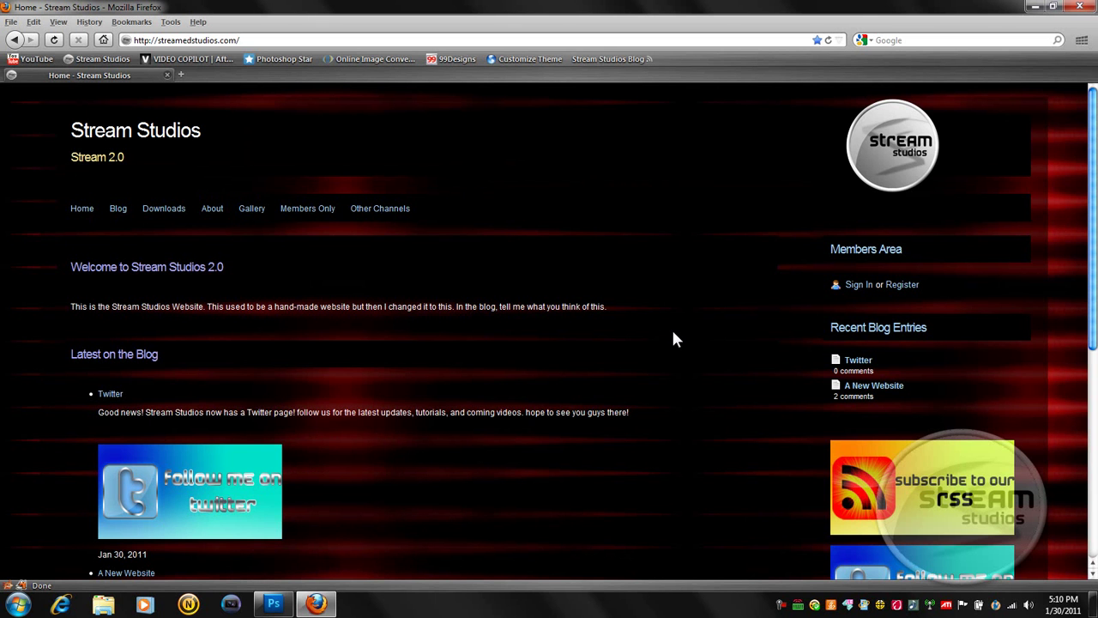
{"action": "scroll", "coordinate": [674, 335], "scroll_direction": "down", "scroll_amount": 5}
{"action": "scroll", "coordinate": [679, 347], "scroll_direction": "up", "scroll_amount": 5}
{"action": "scroll", "coordinate": [562, 467], "scroll_direction": "down", "scroll_amount": 6}
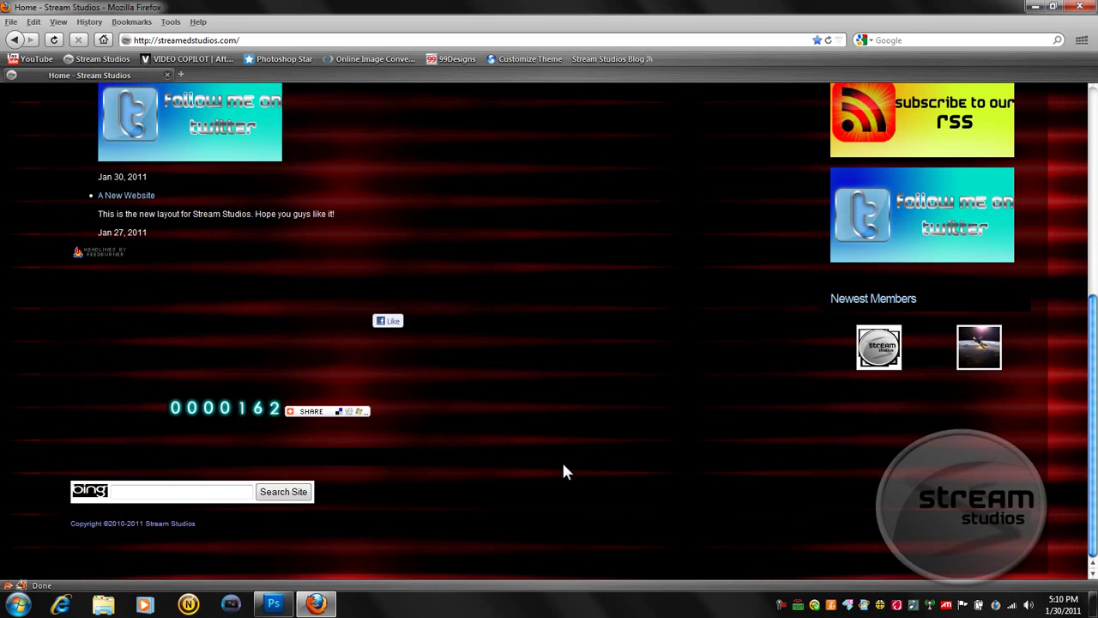
{"action": "scroll", "coordinate": [565, 472], "scroll_direction": "up", "scroll_amount": 3}
{"action": "scroll", "coordinate": [565, 472], "scroll_direction": "up", "scroll_amount": 3}
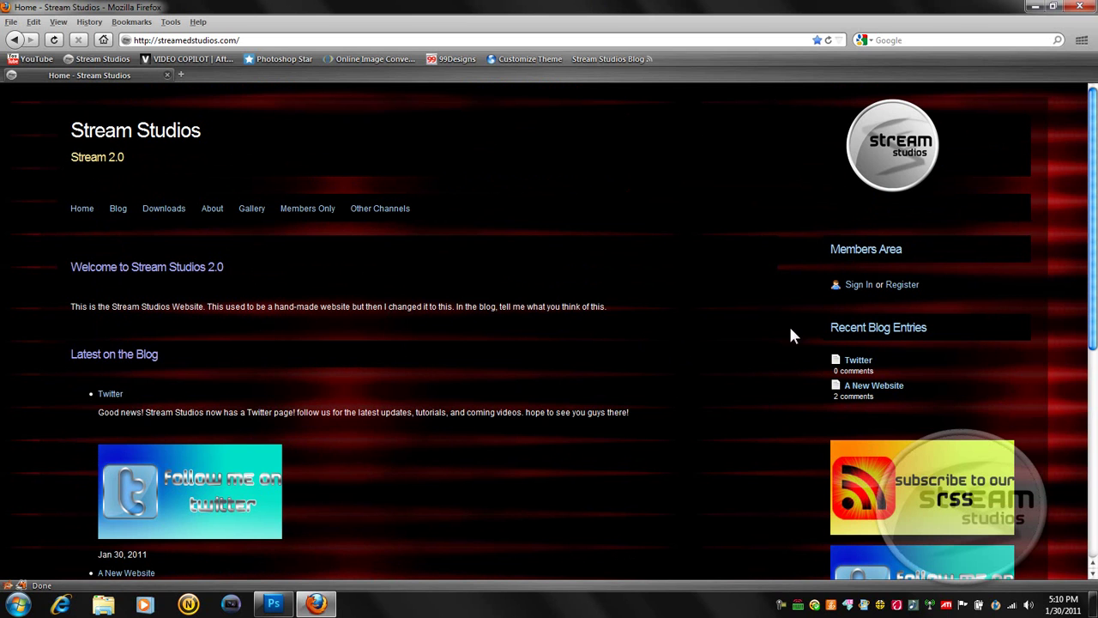
{"action": "scroll", "coordinate": [517, 292], "scroll_direction": "down", "scroll_amount": 5}
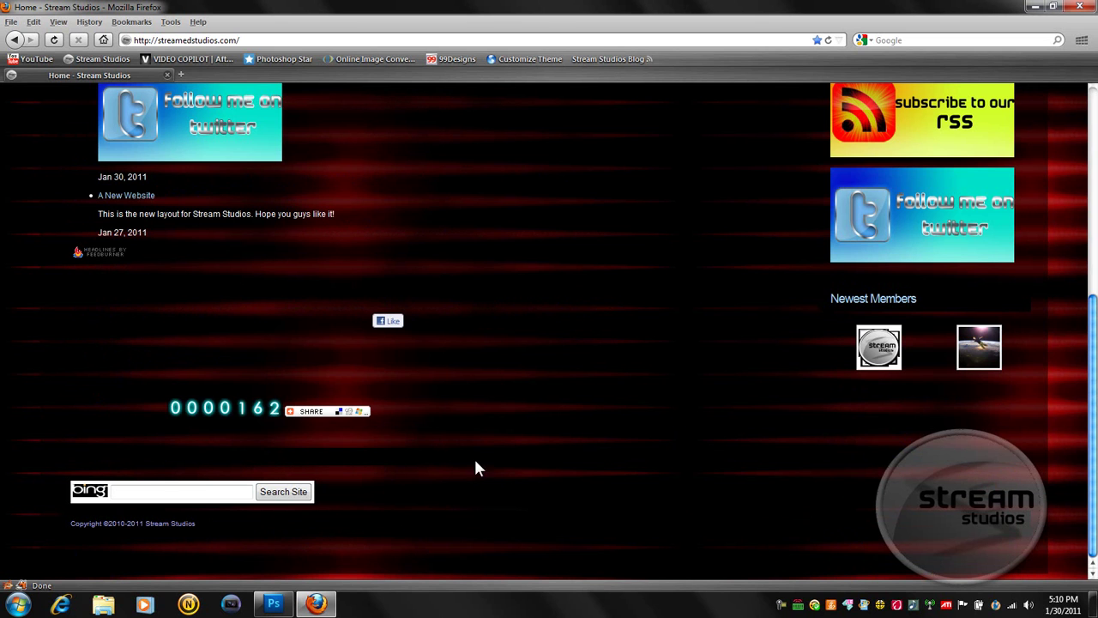
{"action": "scroll", "coordinate": [478, 468], "scroll_direction": "up", "scroll_amount": 5}
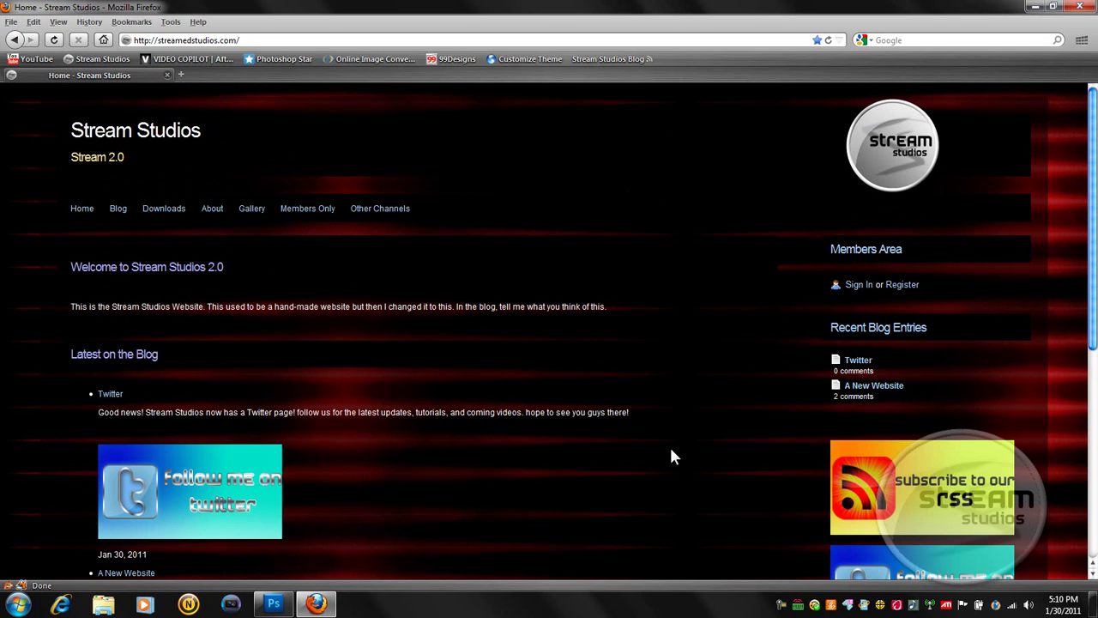
{"action": "scroll", "coordinate": [650, 498], "scroll_direction": "down", "scroll_amount": 3}
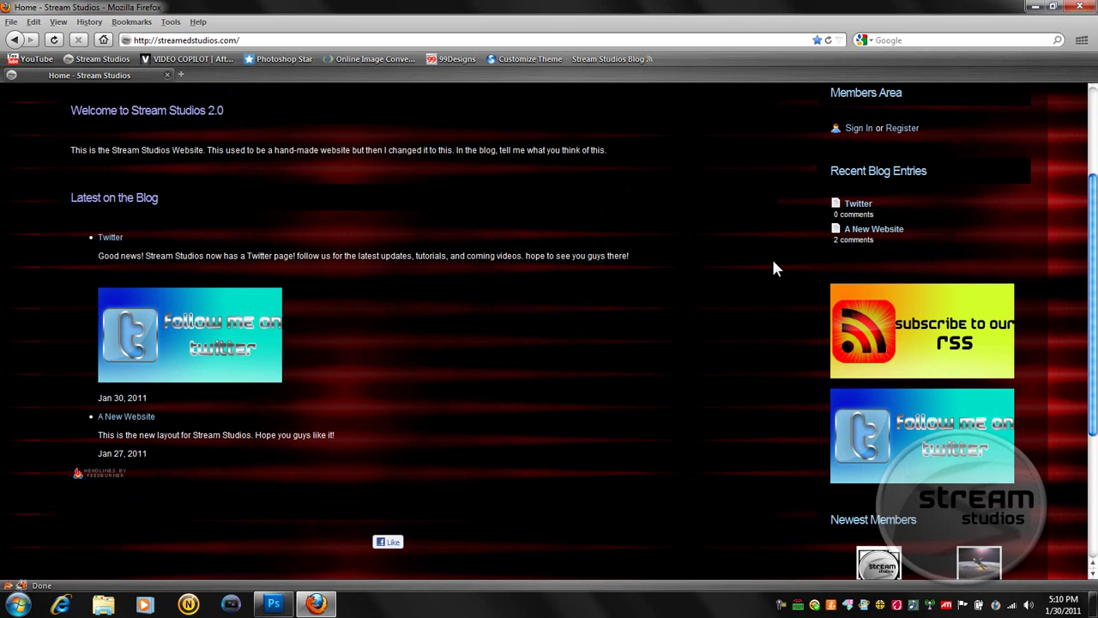
{"action": "left_click", "coordinate": [899, 427]}
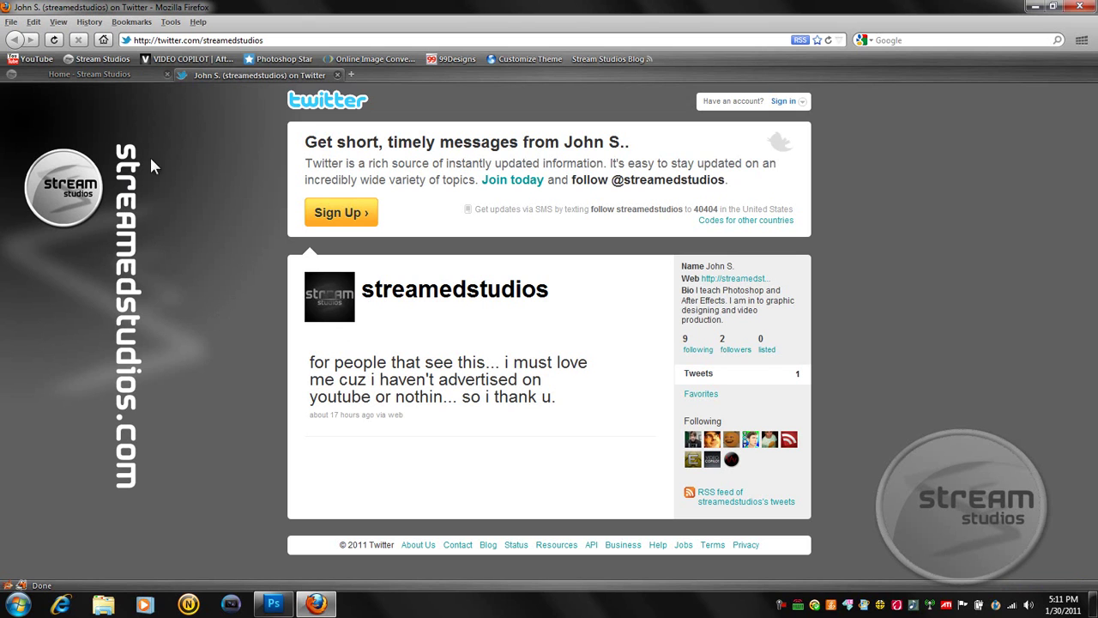
{"action": "left_click", "coordinate": [338, 76]}
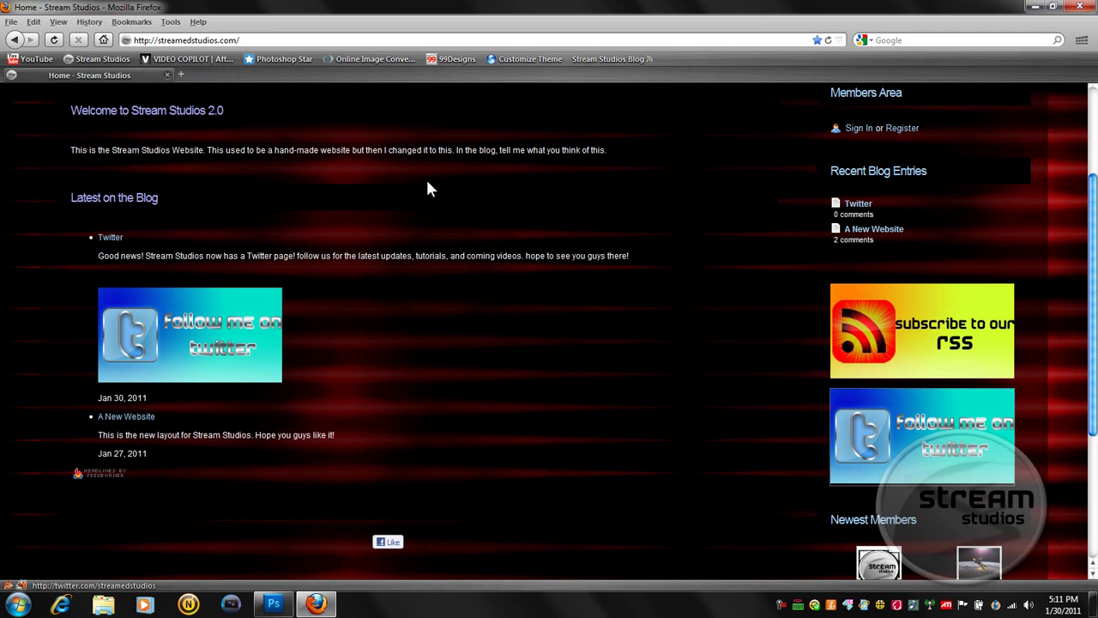
Scroll through the Stream Studios page once more, then close the Firefox window
{"action": "scroll", "coordinate": [574, 259], "scroll_direction": "up", "scroll_amount": 4}
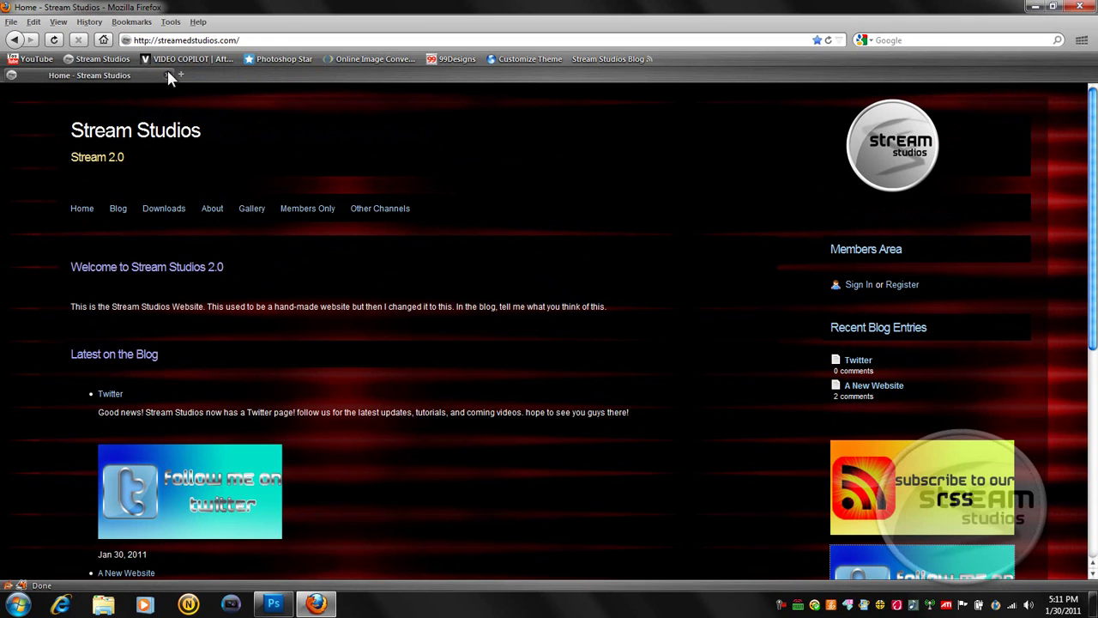
{"action": "scroll", "coordinate": [443, 444], "scroll_direction": "down", "scroll_amount": 8}
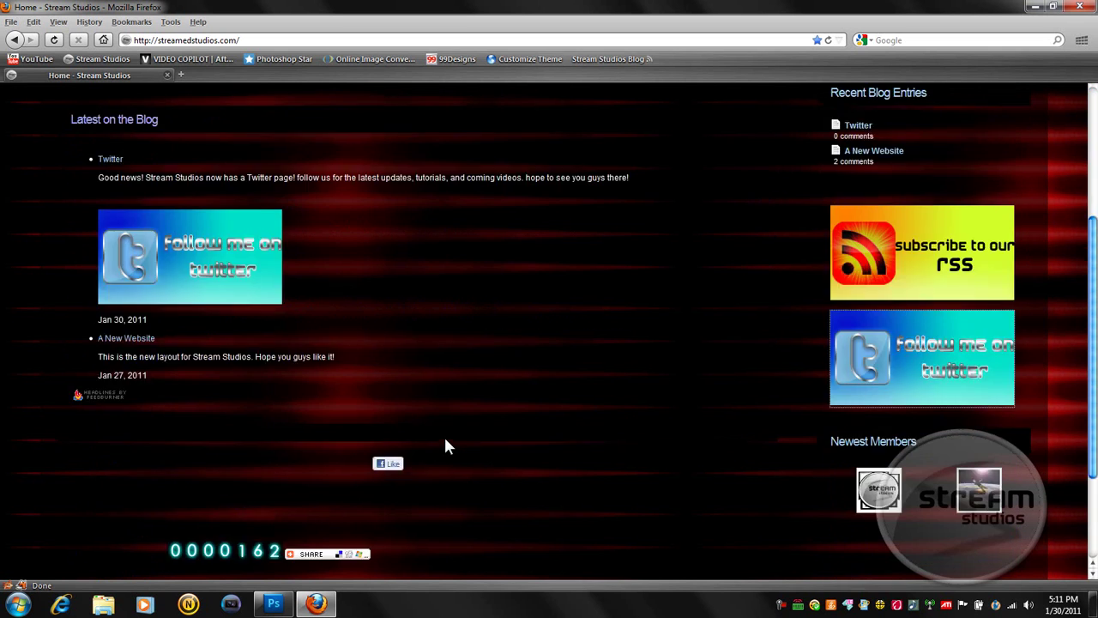
{"action": "scroll", "coordinate": [447, 459], "scroll_direction": "up", "scroll_amount": 8}
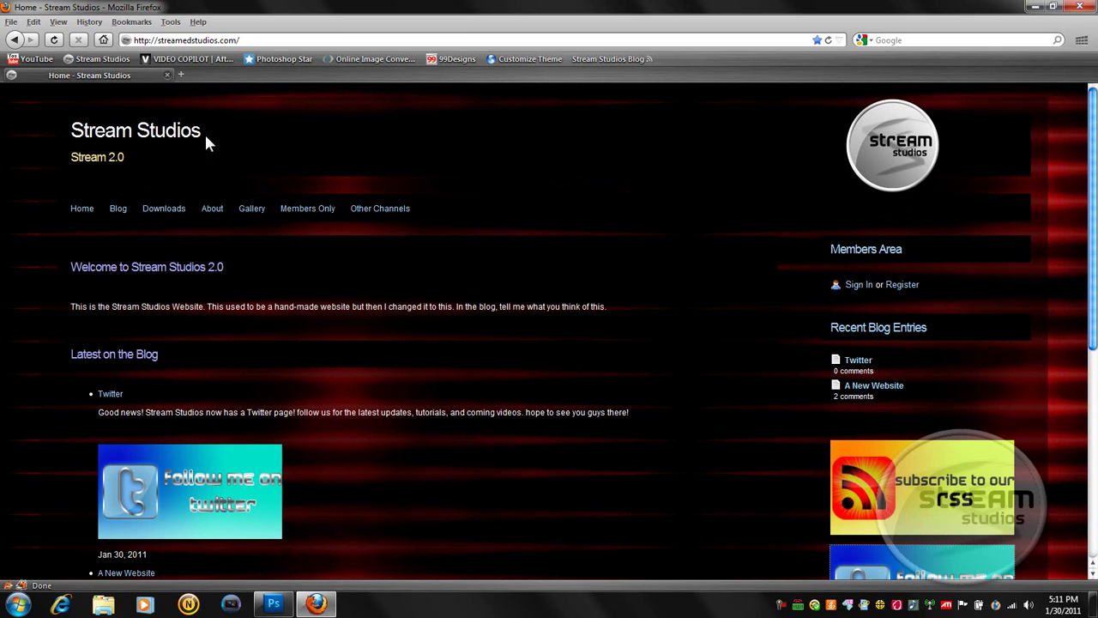
{"action": "left_click", "coordinate": [1079, 7]}
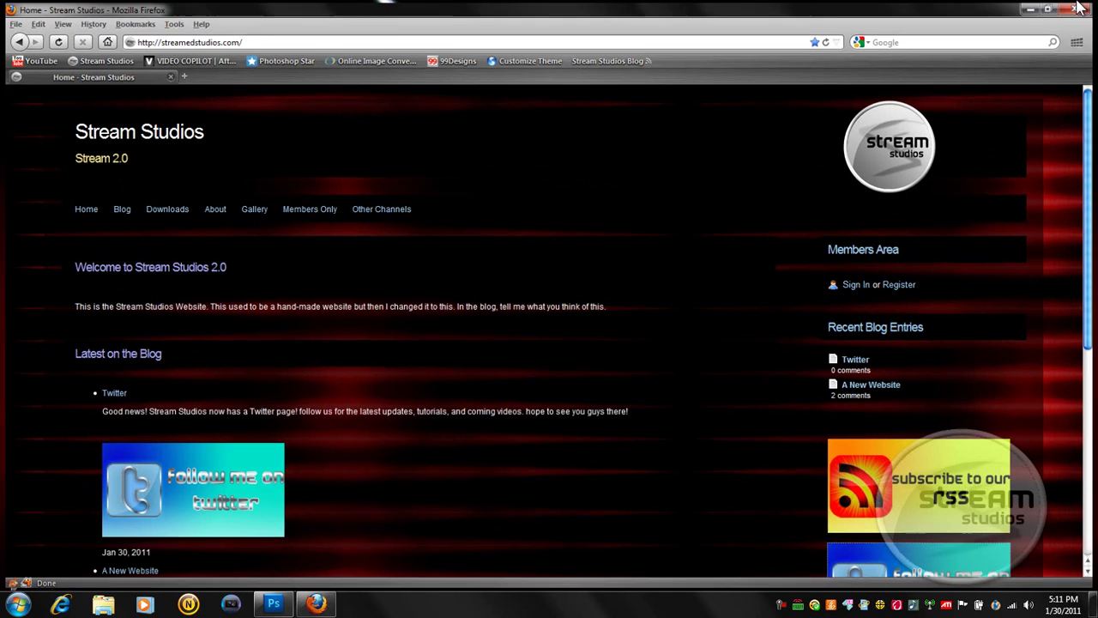